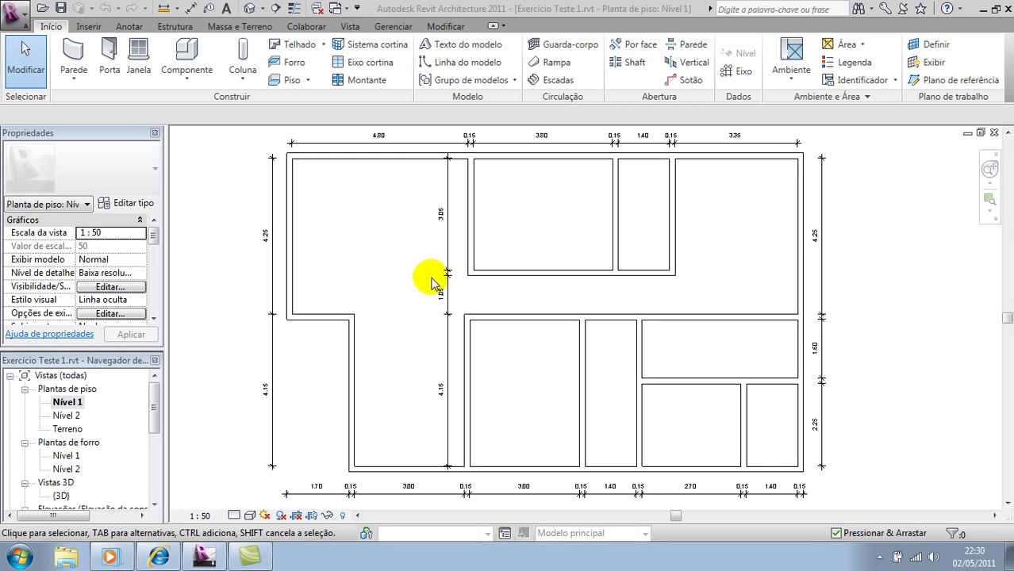
- Pan and zoom around the floor plan to review the 0.15 and 3.80 dimensions
middle_click_drag(401, 272, 319, 307)
scroll(475, 222, "up", 2)
scroll(385, 235, "up", 2)
middle_click_drag(376, 204, 553, 265)
scroll(523, 276, "down", 1)
scroll(522, 276, "up", 2)
scroll(478, 242, "up", 3)
scroll(477, 242, "down", 3)
middle_click_drag(560, 342, 464, 363)
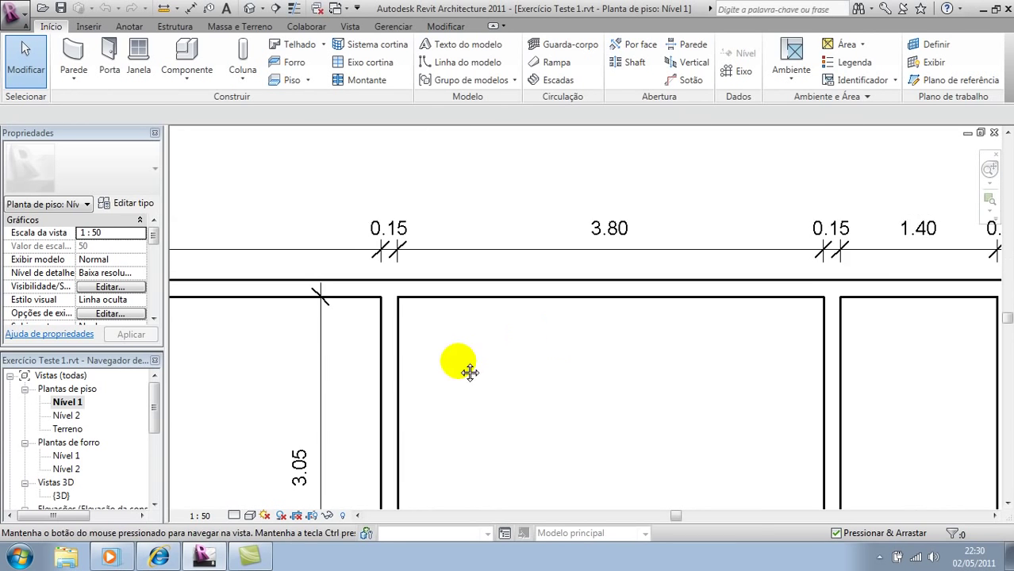
scroll(674, 356, "down", 2)
scroll(664, 393, "down", 2)
mouse_move(620, 403)
middle_mouse_down()
mouse_move(593, 244)
mouse_move(554, 262)
middle_mouse_up()
scroll(589, 265, "down", 1)
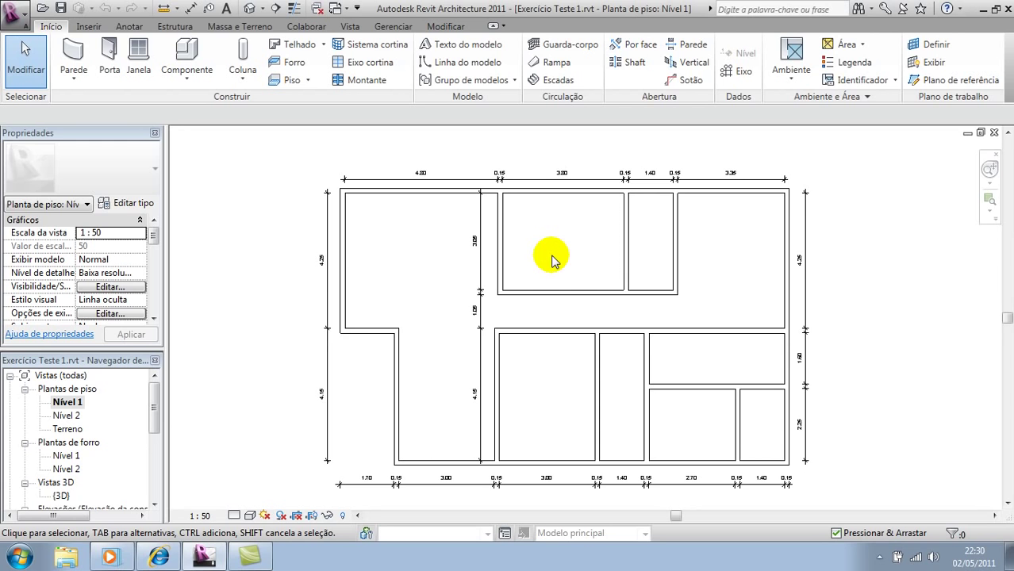
middle_click_drag(446, 296, 473, 295)
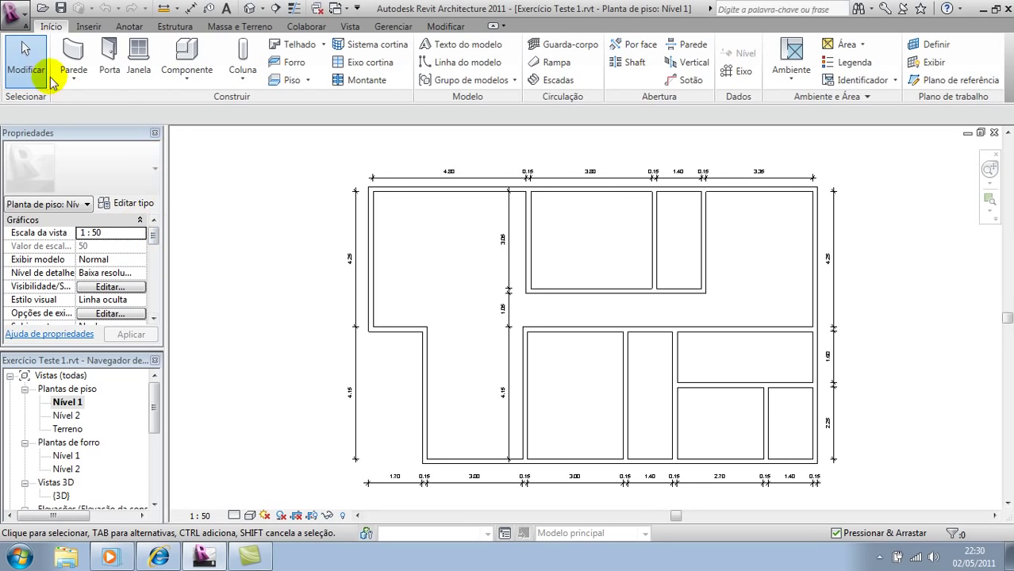
- From the Wall tool, duplicate the current wall type as 'Básica - 20 cm - Branco/Pastilha'
left_click(70, 49)
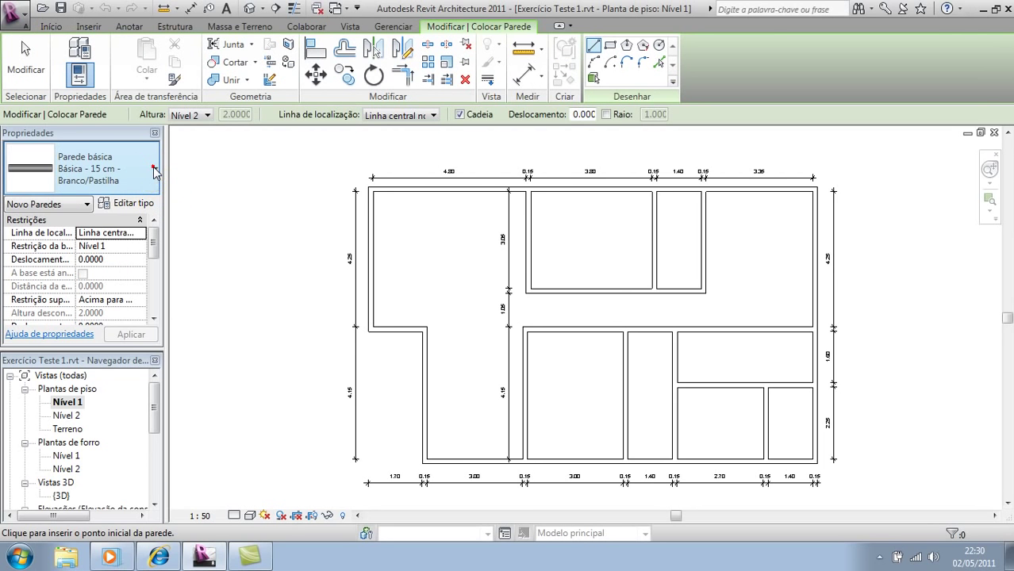
left_click(155, 173)
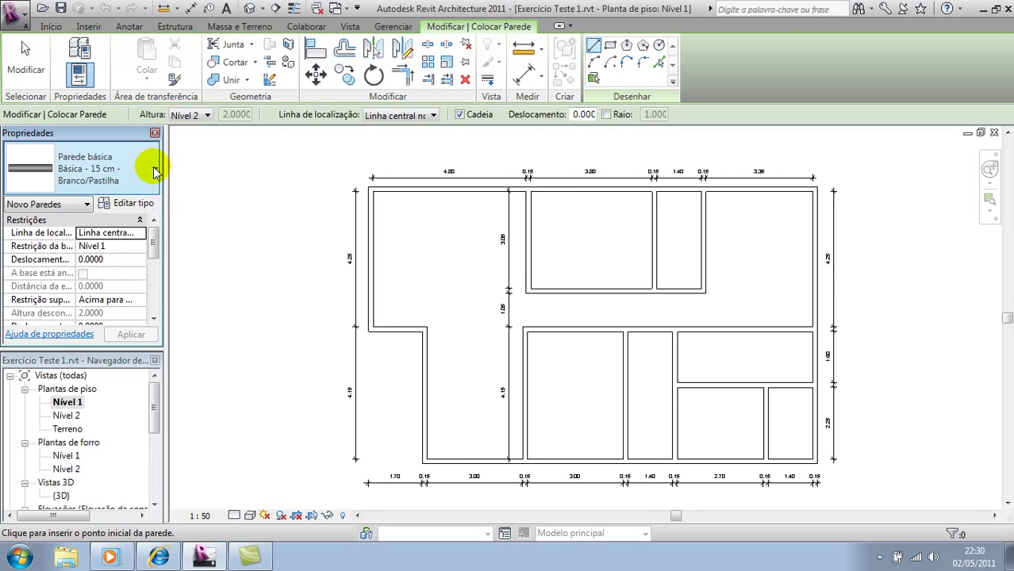
left_click(298, 198)
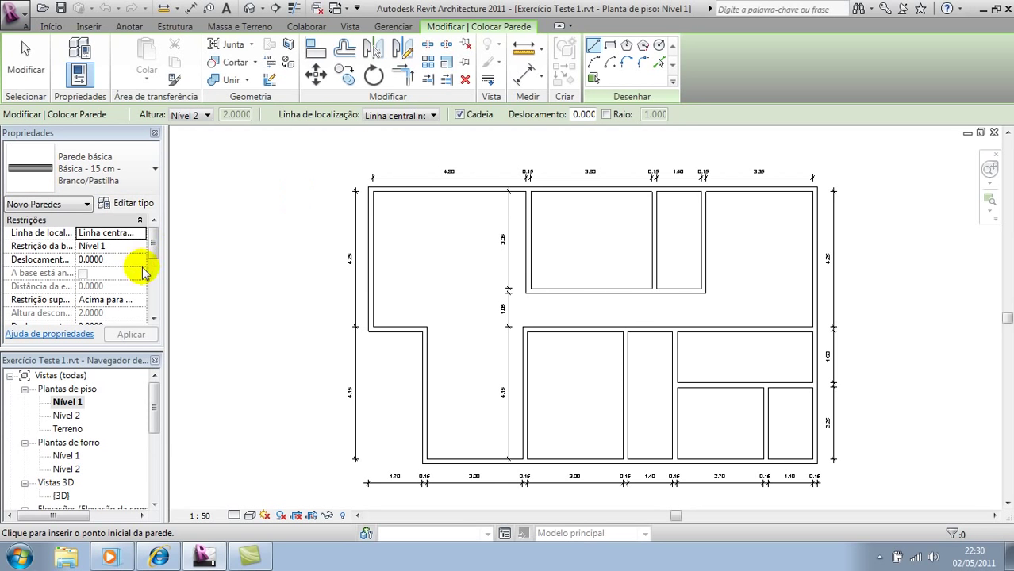
left_click(128, 203)
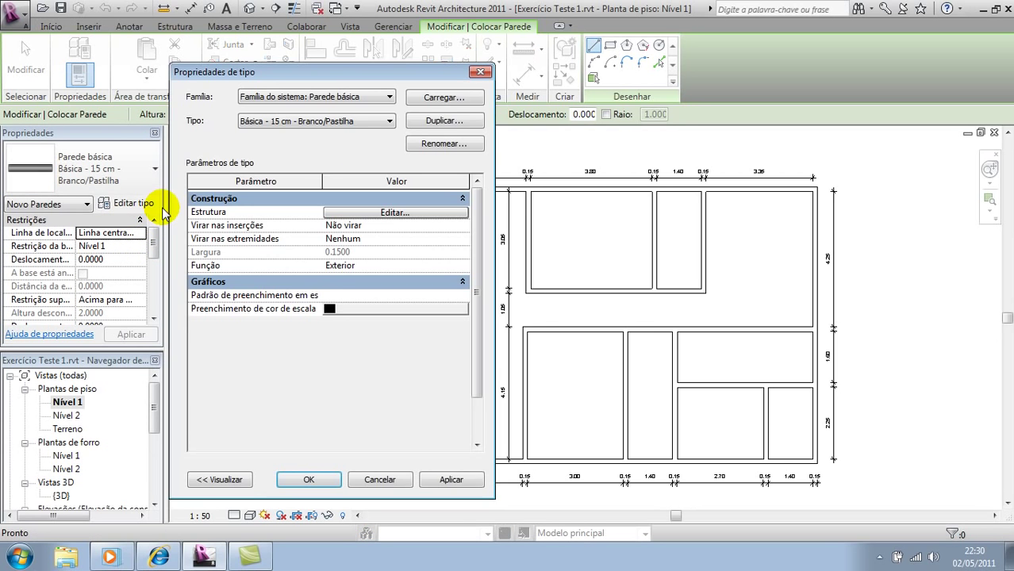
left_click(449, 121)
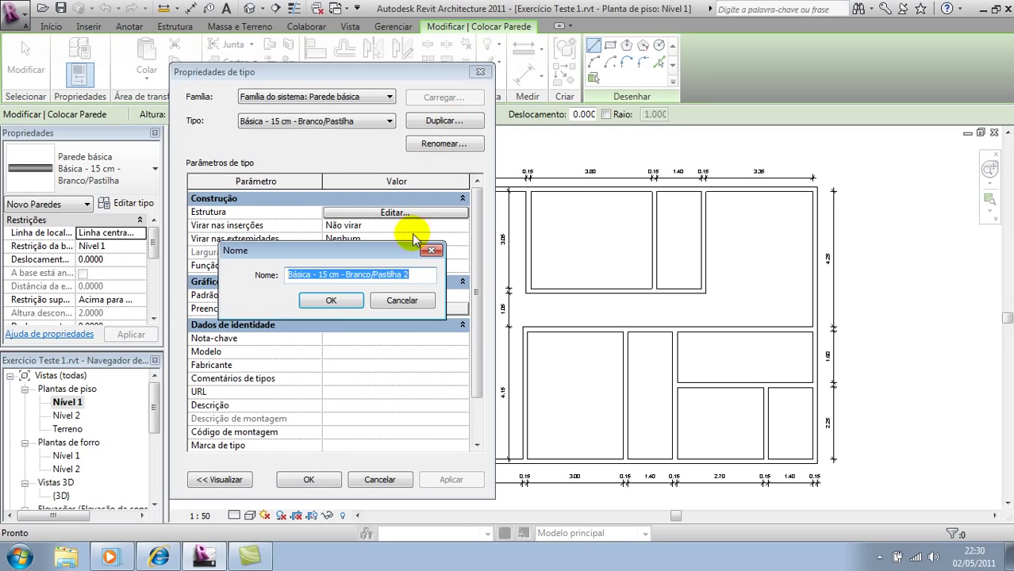
left_click(328, 274)
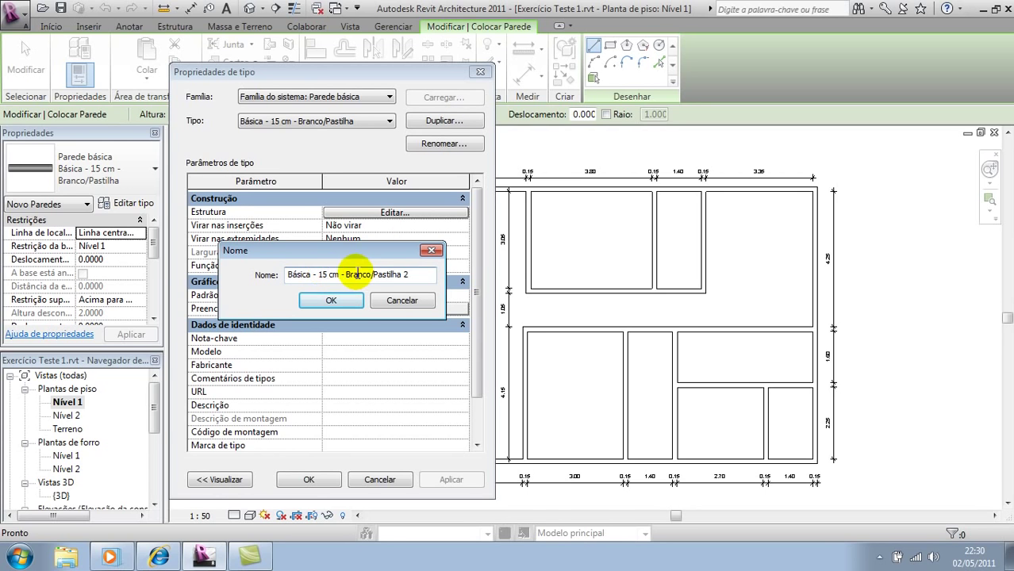
type("20")
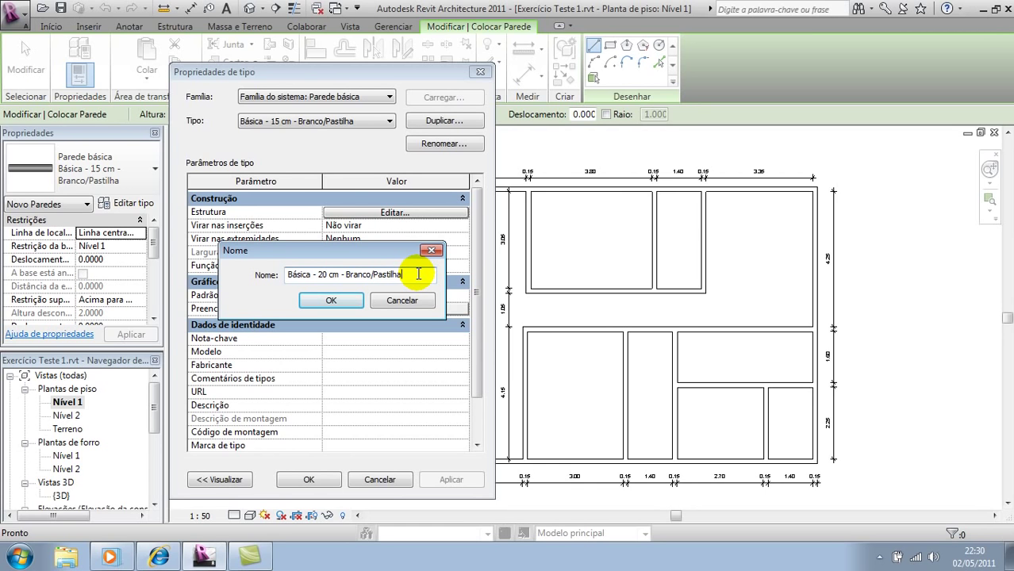
left_click(331, 300)
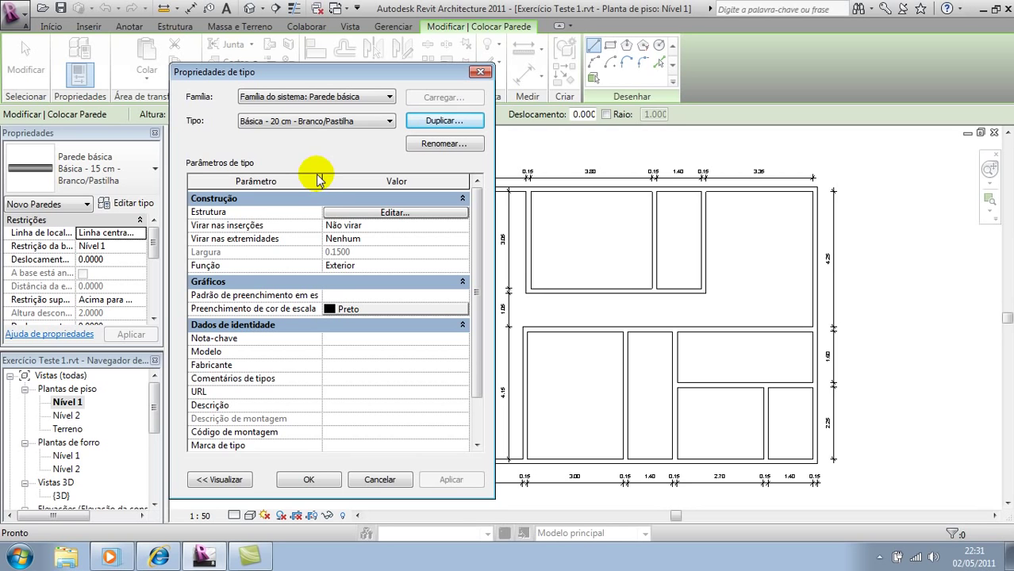
- Thicken its Alvenaria layer from 0.09 to 0.14, giving a 0.20 total
left_click(395, 213)
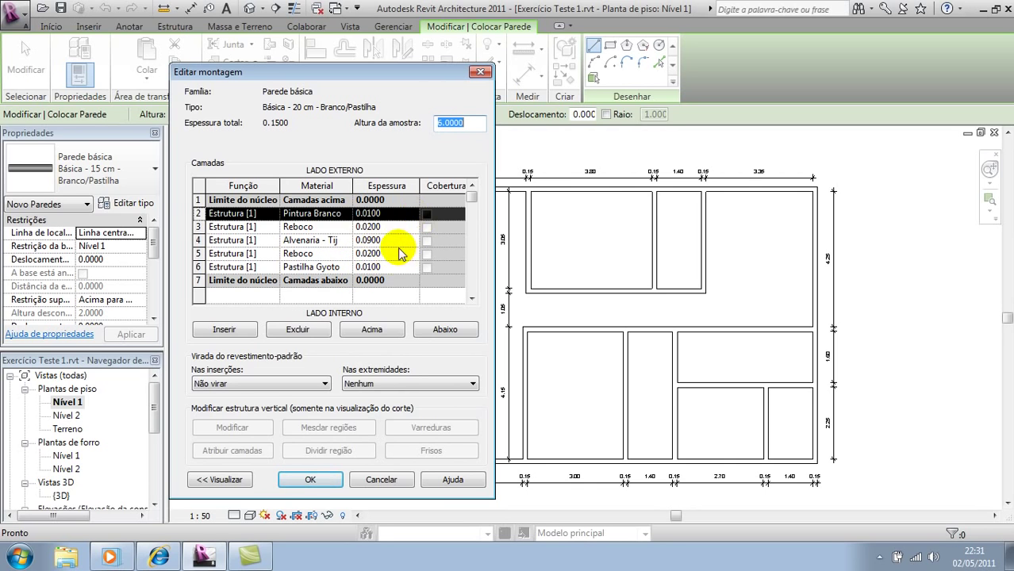
left_click(396, 240)
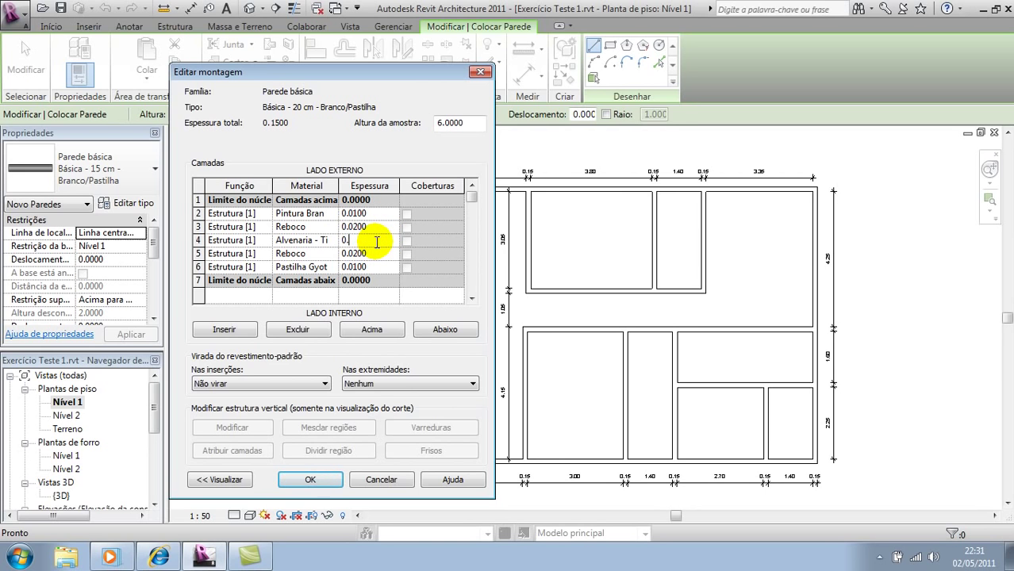
type("14")
left_click(378, 256)
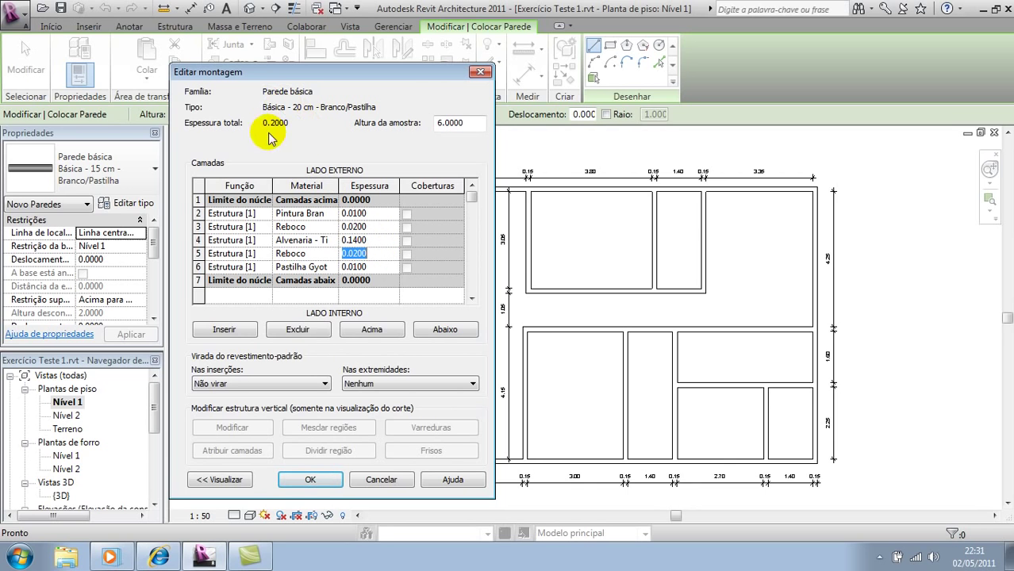
left_click(311, 480)
left_click(324, 543)
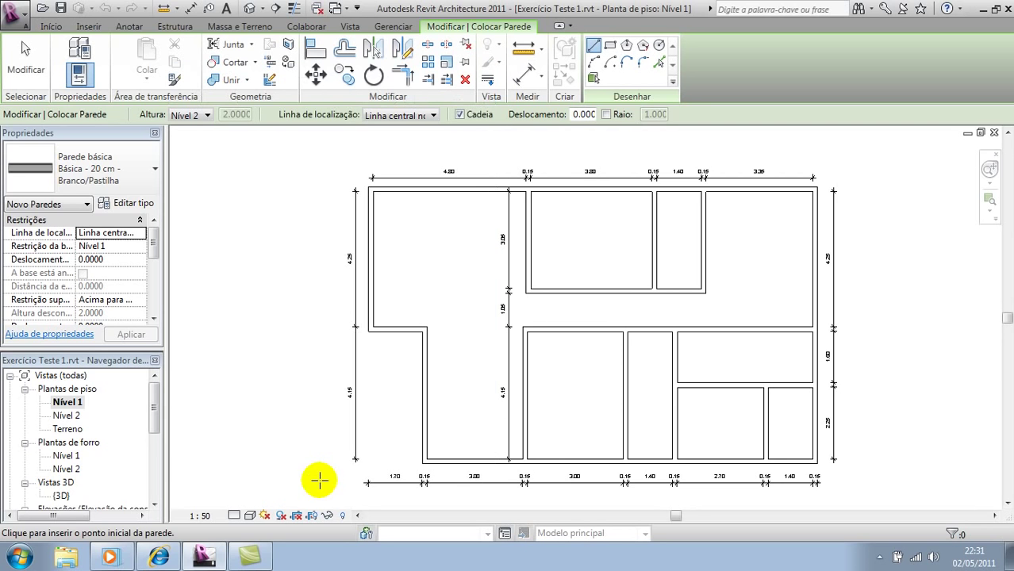
- Duplicate Básica - 15 cm - Branco/Branco as 'Básica - 20 cm - Branco/Branco'
left_click(145, 178)
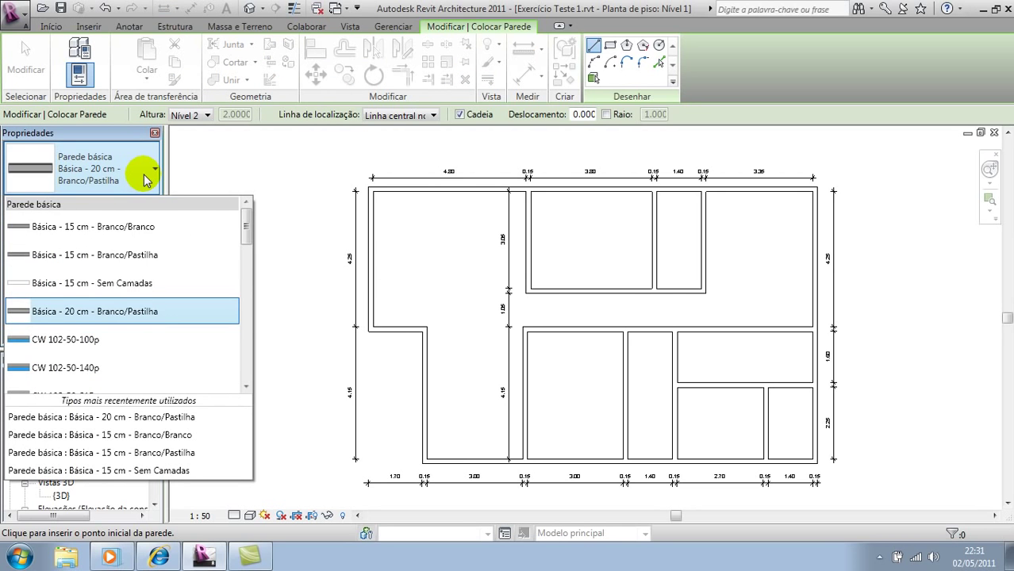
left_click(155, 226)
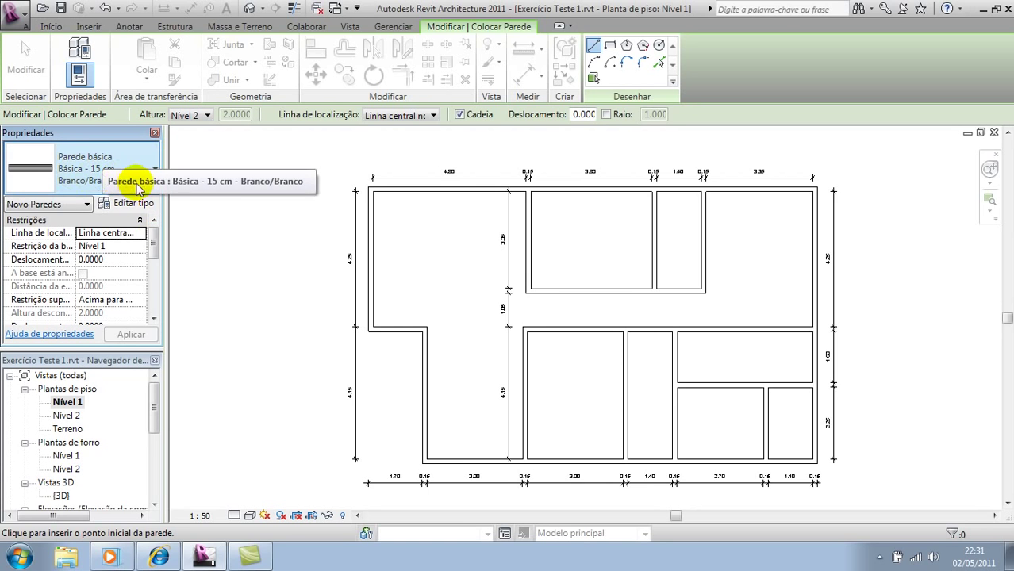
left_click(133, 205)
left_click(460, 123)
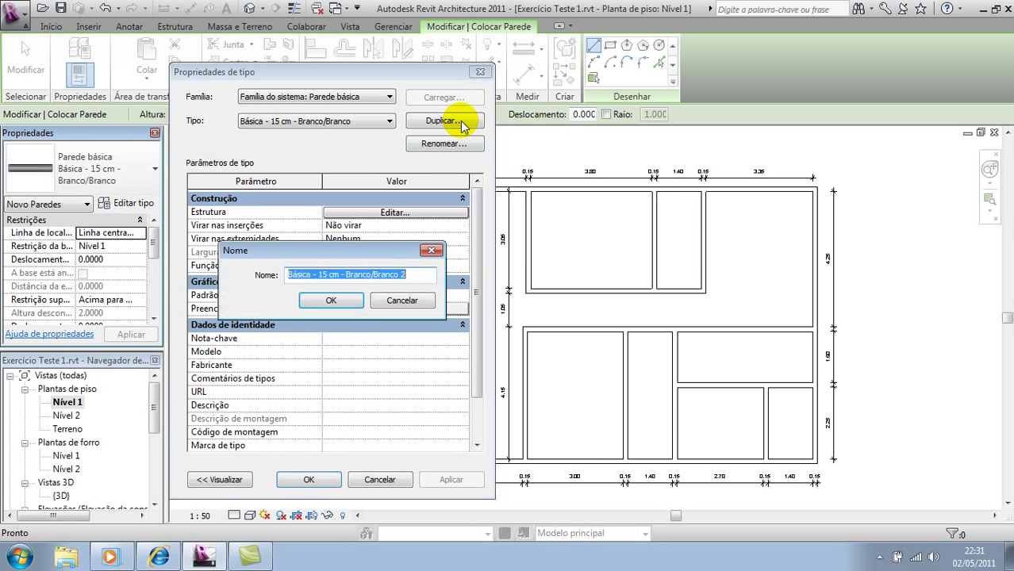
left_click(352, 273)
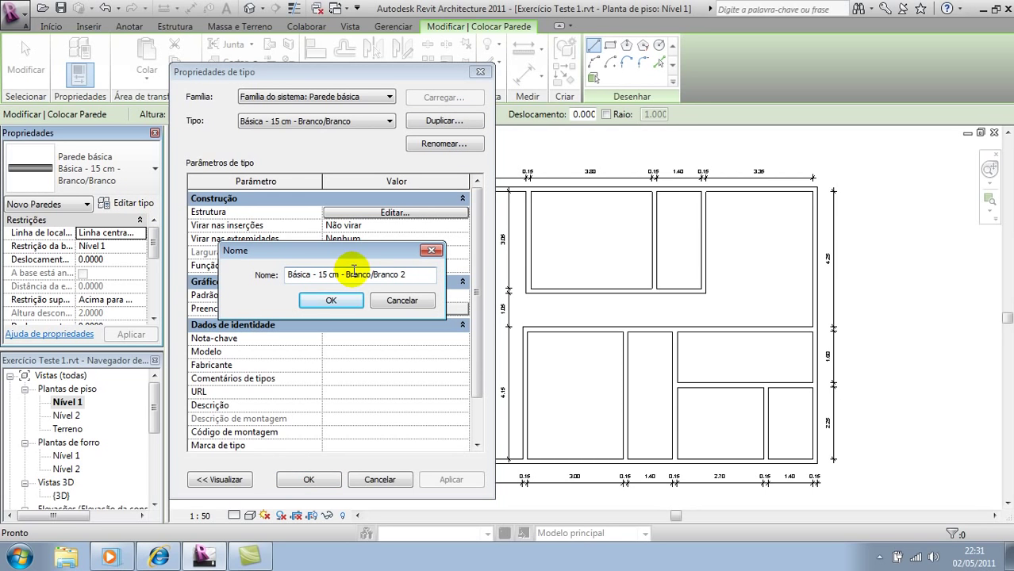
type("20")
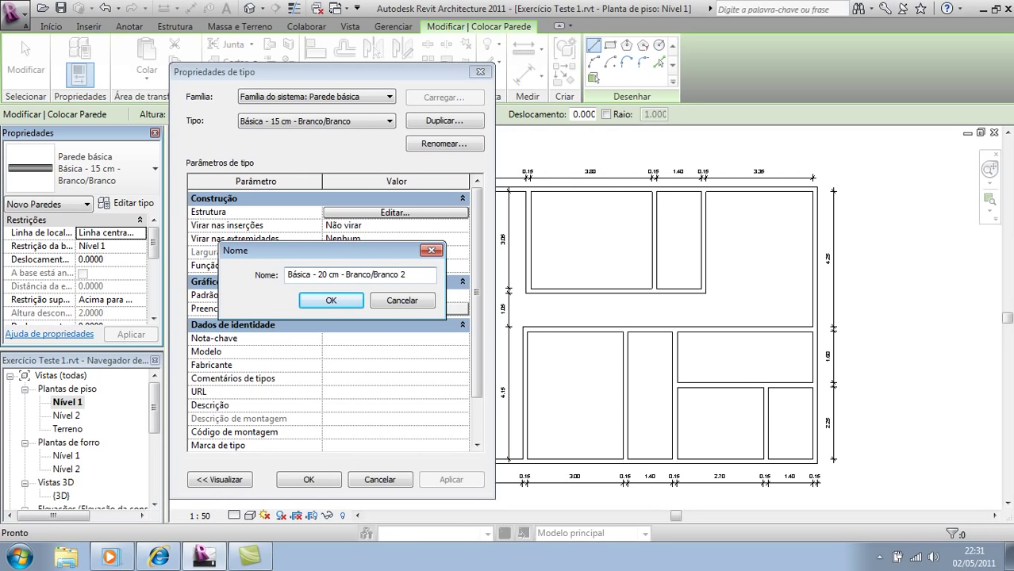
left_click(331, 301)
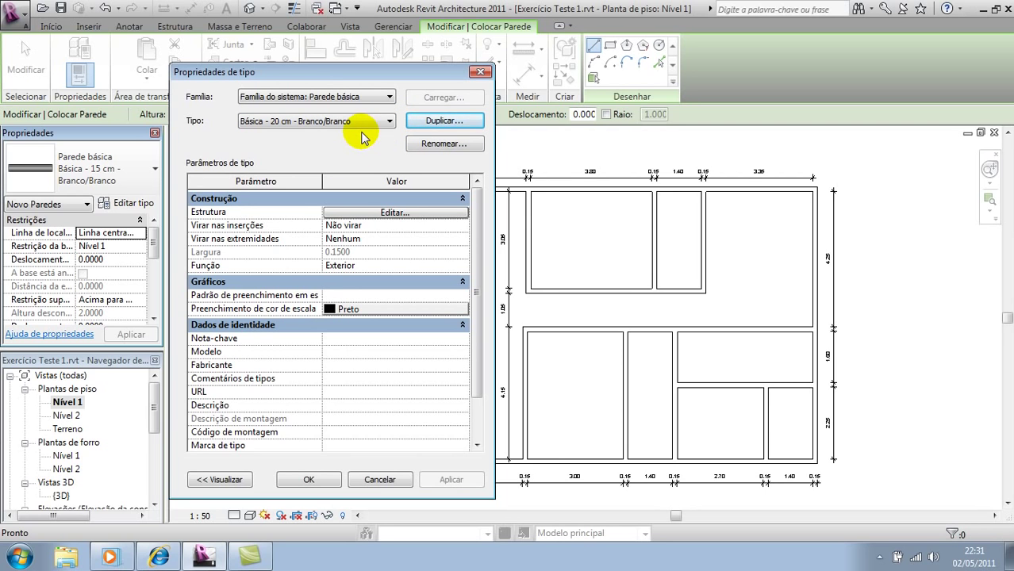
- Set the new type's Alvenaria layer to 0.14 for a 0.20 width
left_click(438, 215)
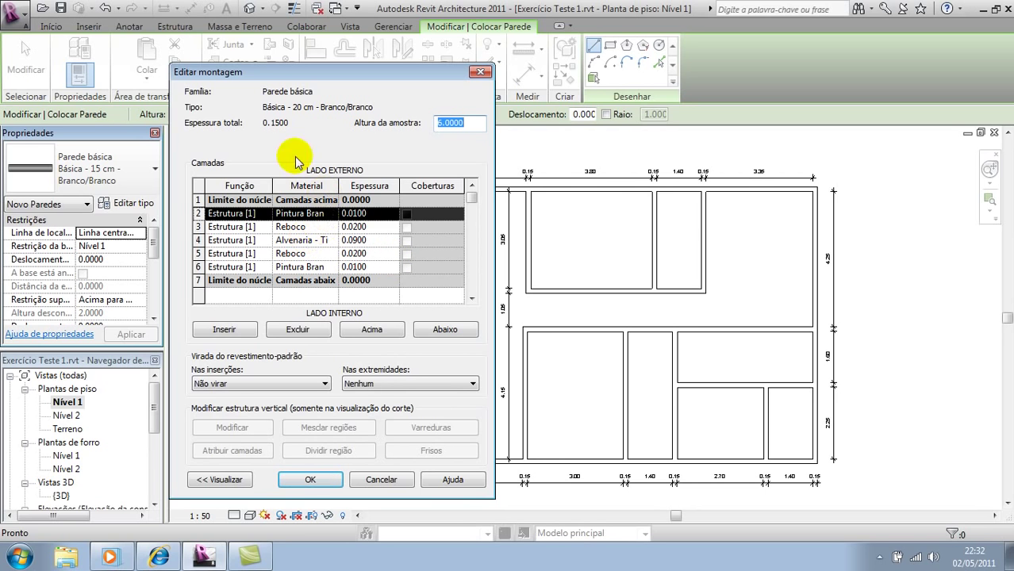
left_click(393, 238)
type(".14")
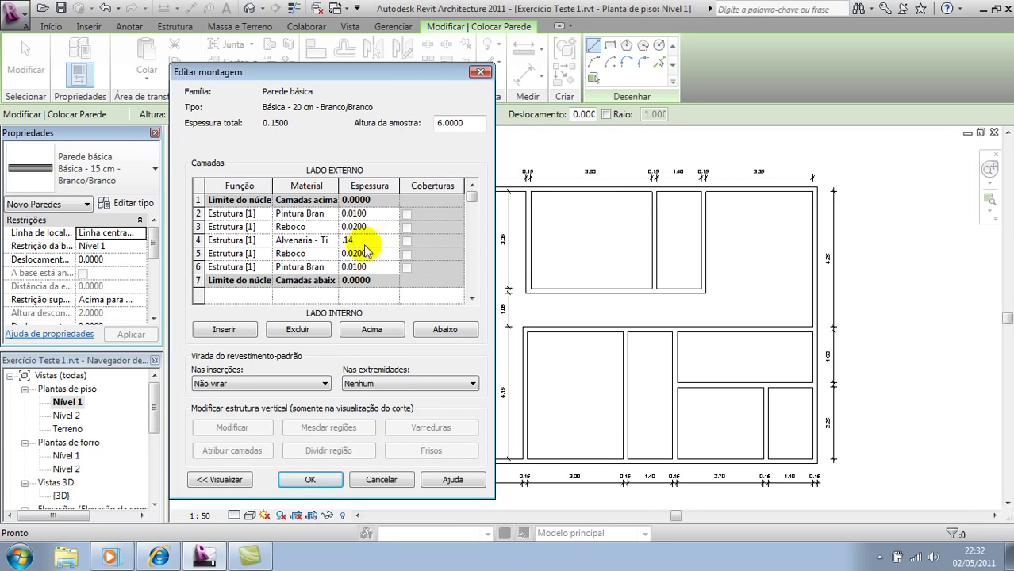
left_click(322, 480)
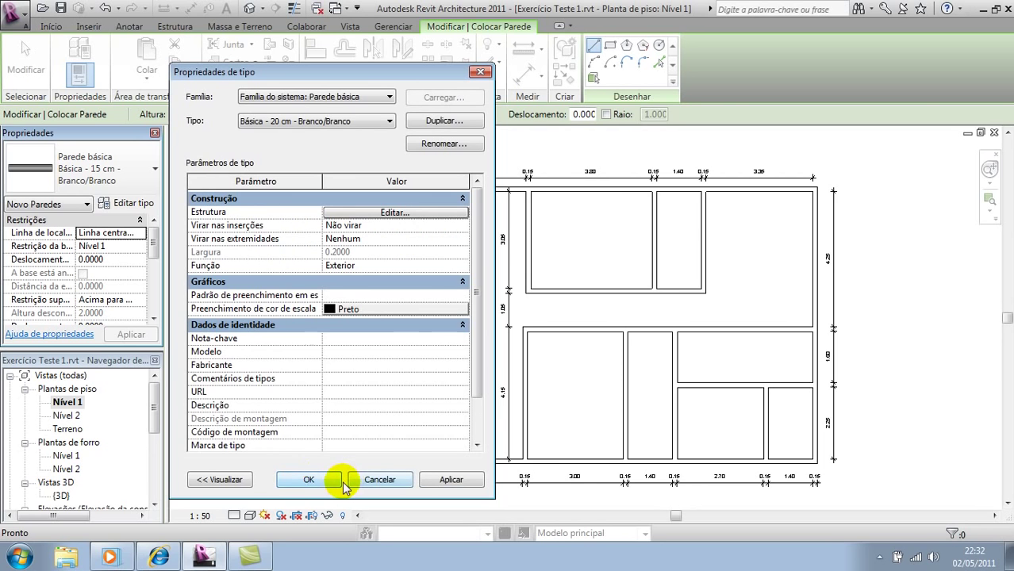
left_click(310, 480)
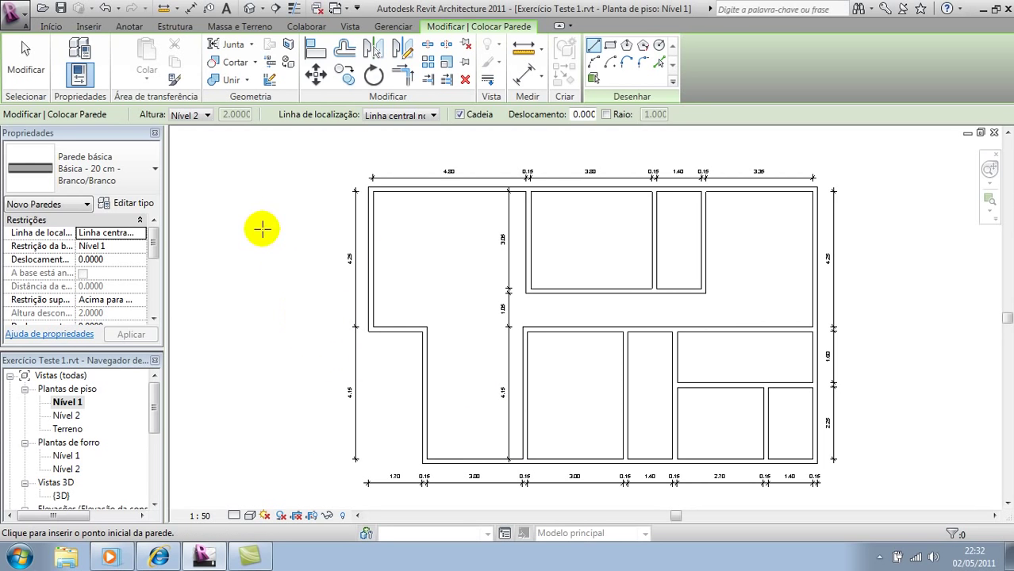
- Select the whole plan and filter out dimensions, keeping only the 22 walls
key("Escape")
scroll(283, 199, "down", 1)
left_click_drag(273, 137, 868, 506)
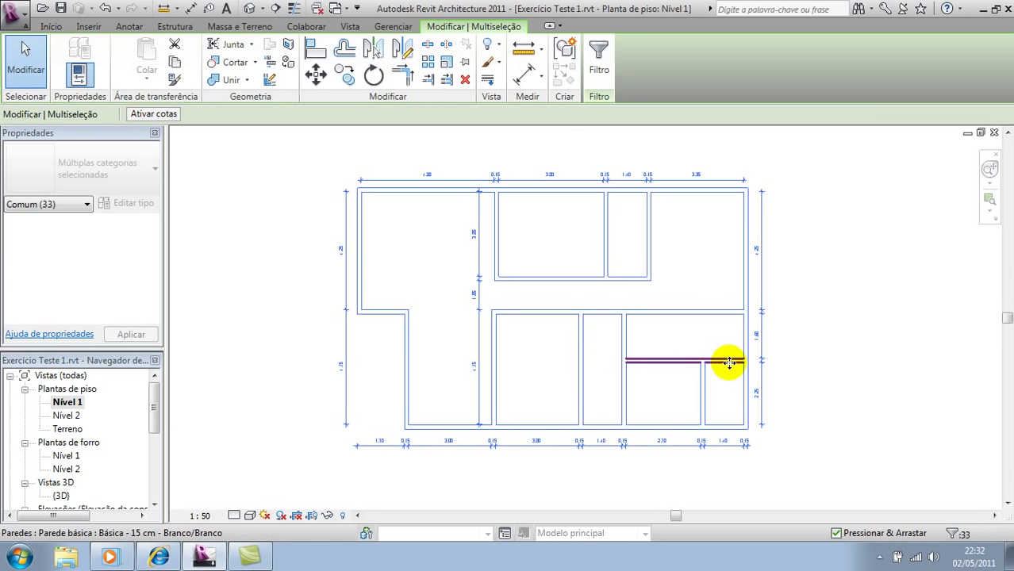
left_click(601, 64)
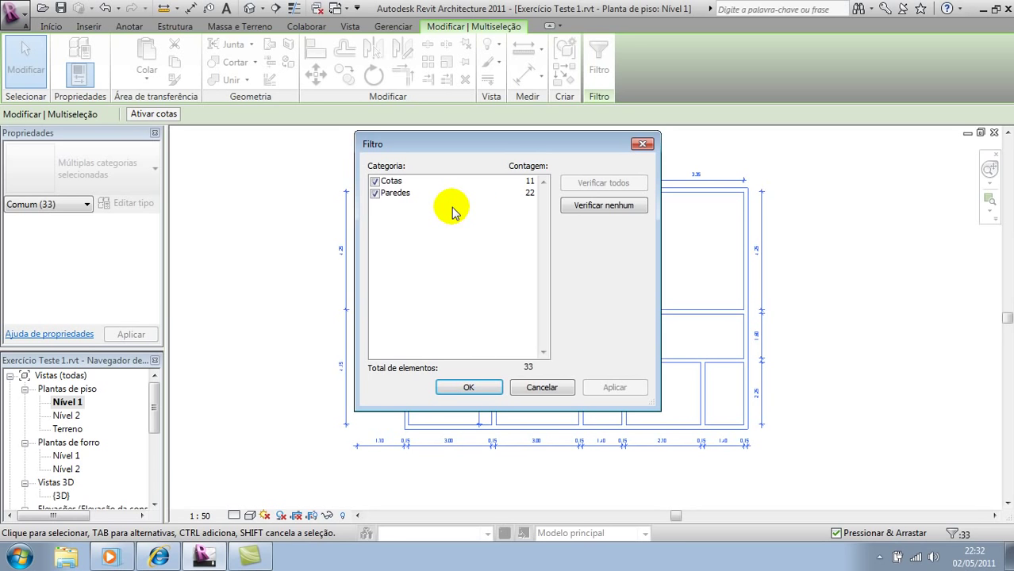
left_click(374, 182)
left_click(374, 181)
left_click(470, 388)
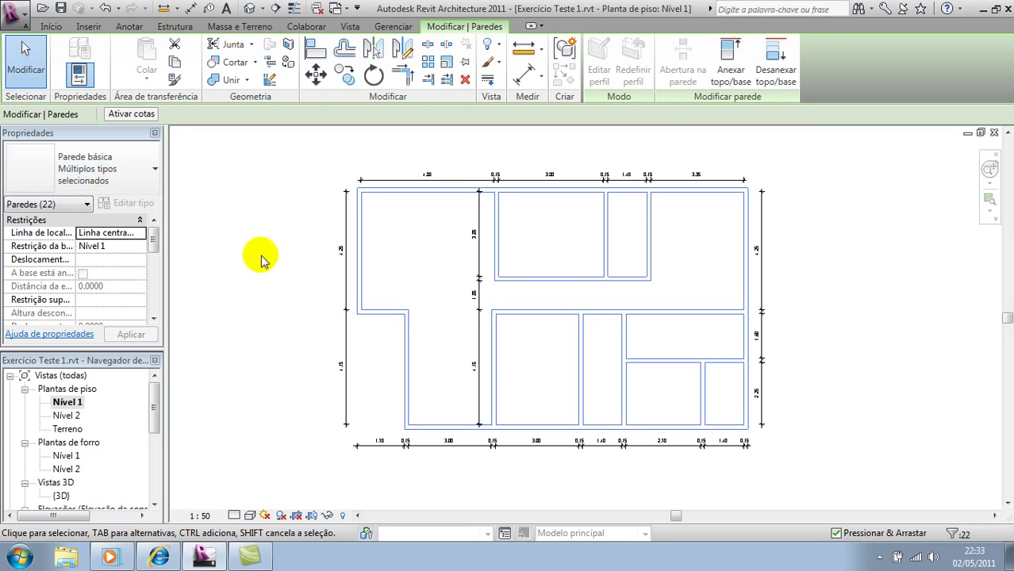
- Clear the selection and switch to the default {3D} view of the house
left_click(239, 264)
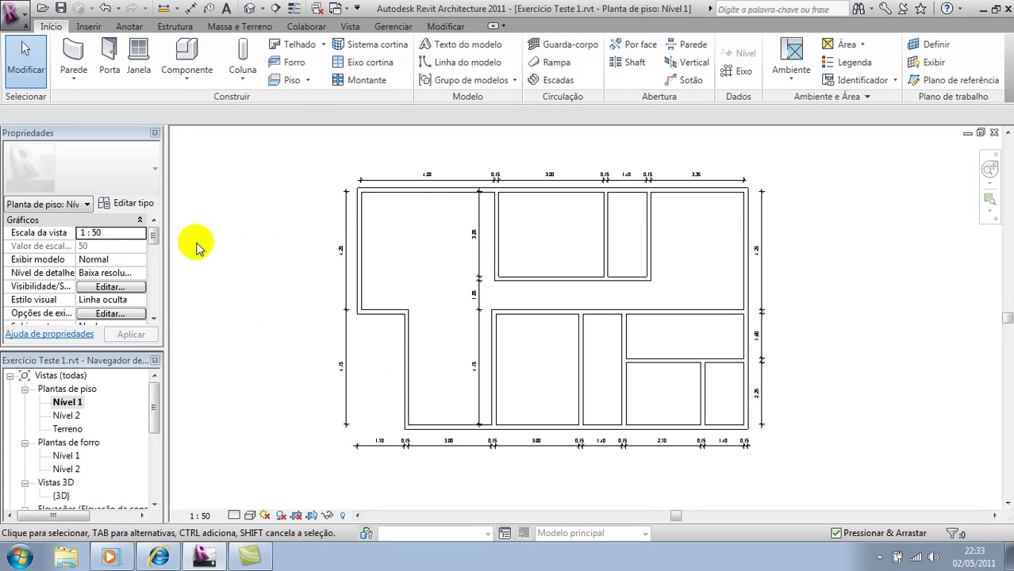
left_click_drag(723, 225, 464, 396)
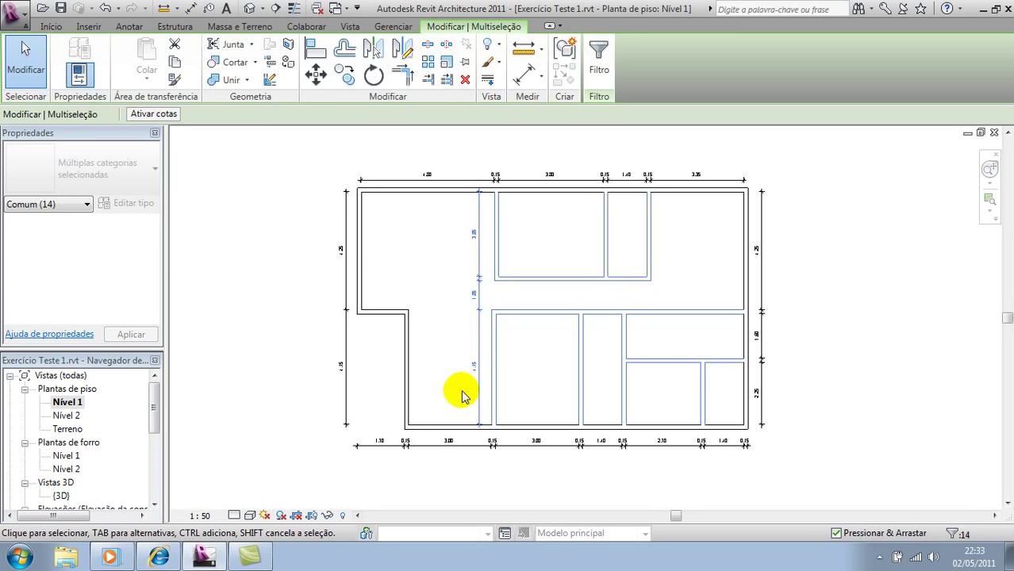
left_click(857, 238)
left_click(833, 133)
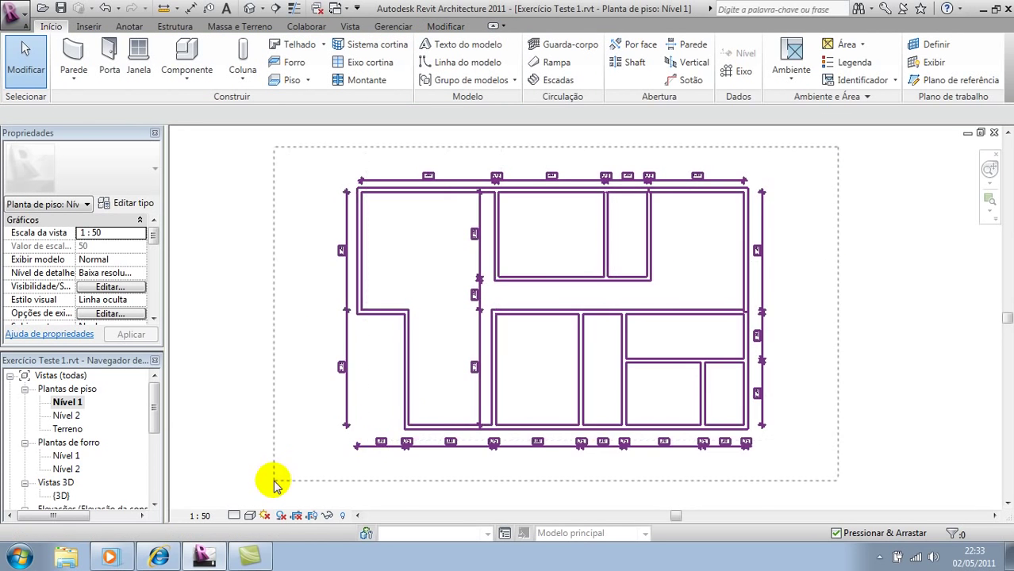
left_click_drag(839, 157, 273, 480)
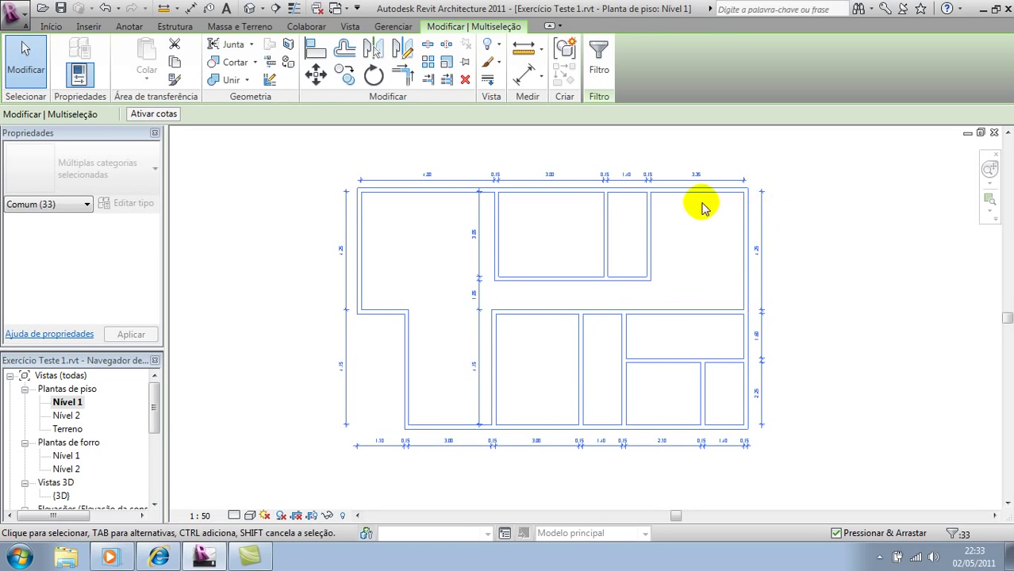
left_click(568, 251)
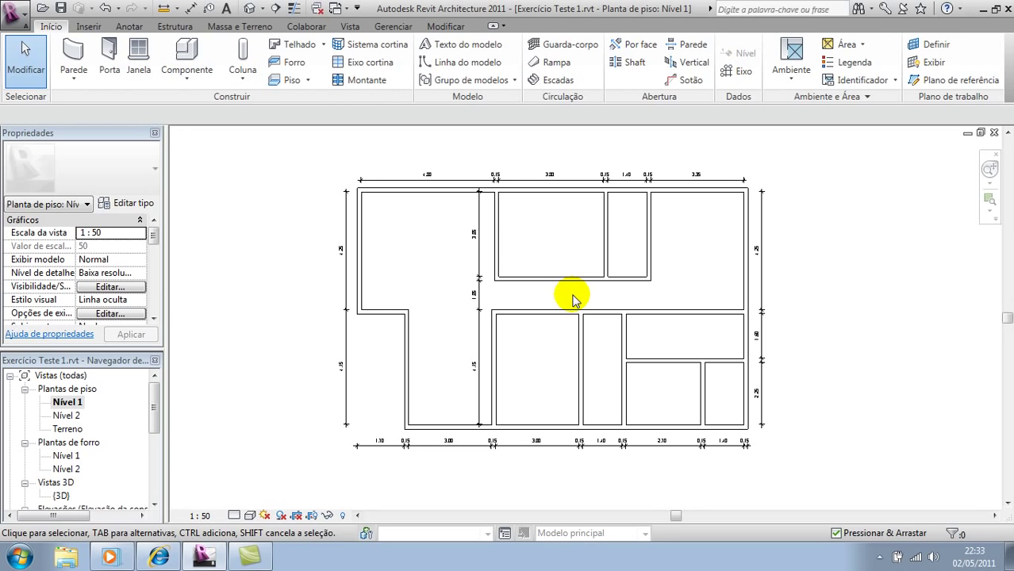
left_click(695, 269)
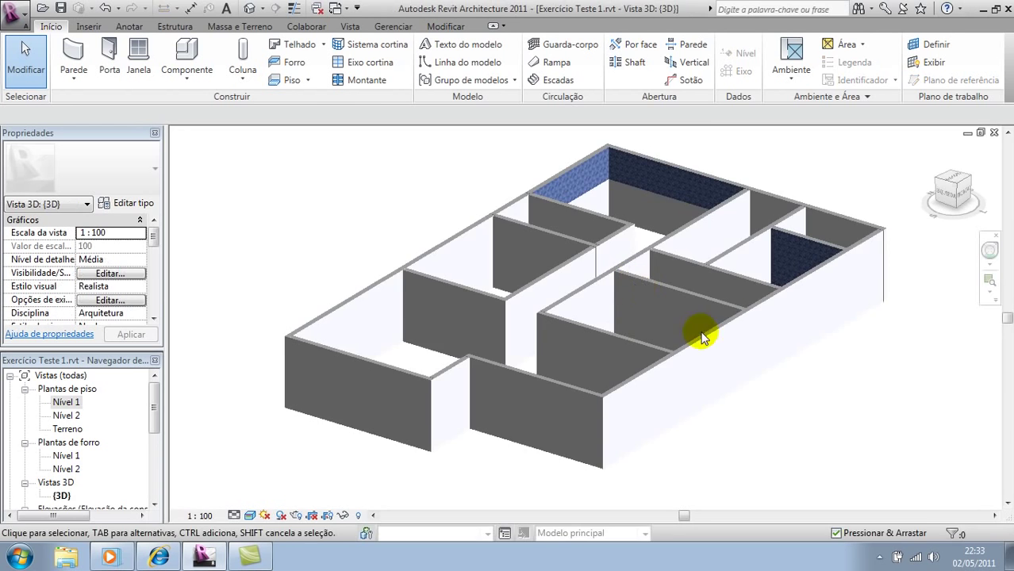
left_click(251, 516)
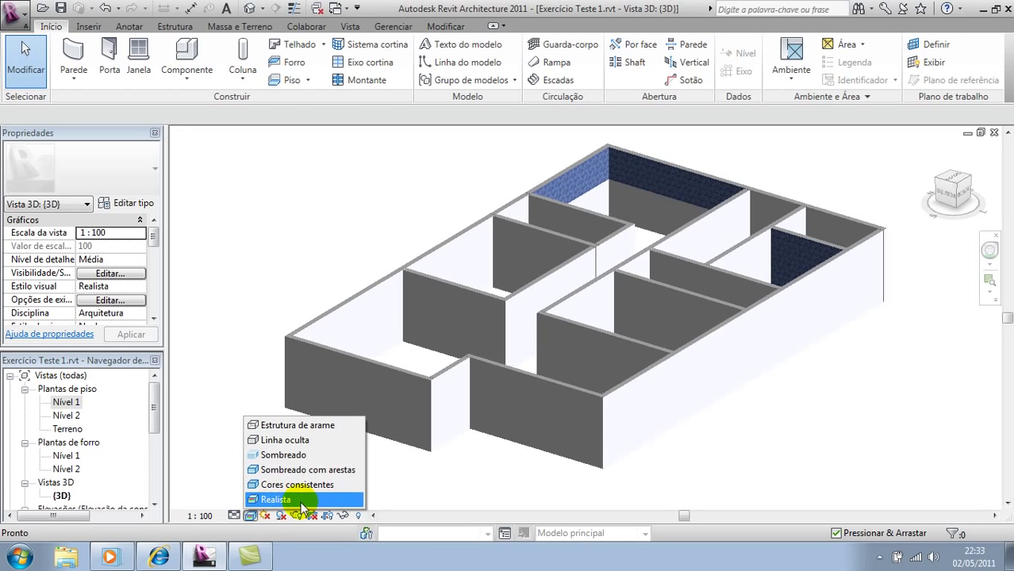
left_click(284, 474)
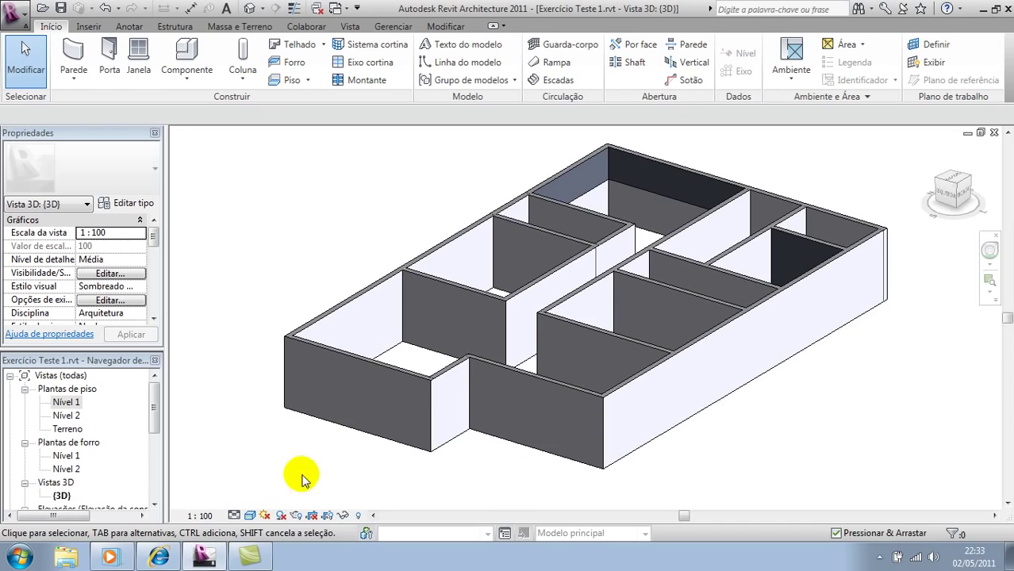
mouse_move(833, 399)
middle_mouse_down("shift")
mouse_move(688, 501)
mouse_move(536, 395)
mouse_move(770, 437)
mouse_move(722, 446)
mouse_move(453, 403)
mouse_move(385, 381)
mouse_move(181, 381)
mouse_move(156, 404)
mouse_move(453, 438)
mouse_move(740, 409)
mouse_move(829, 416)
mouse_move(815, 430)
middle_mouse_up("shift")
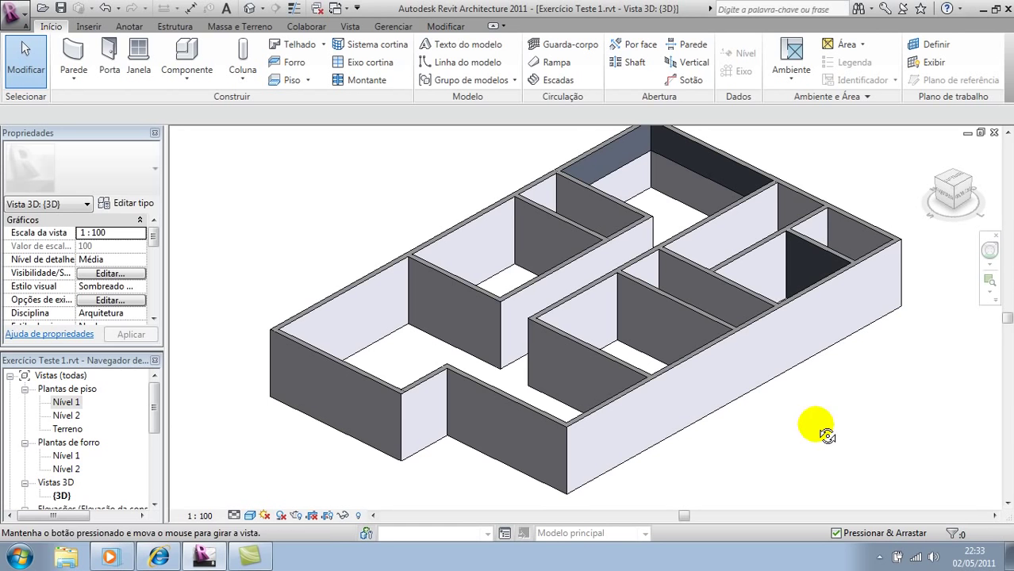
left_click(248, 517)
left_click(274, 501)
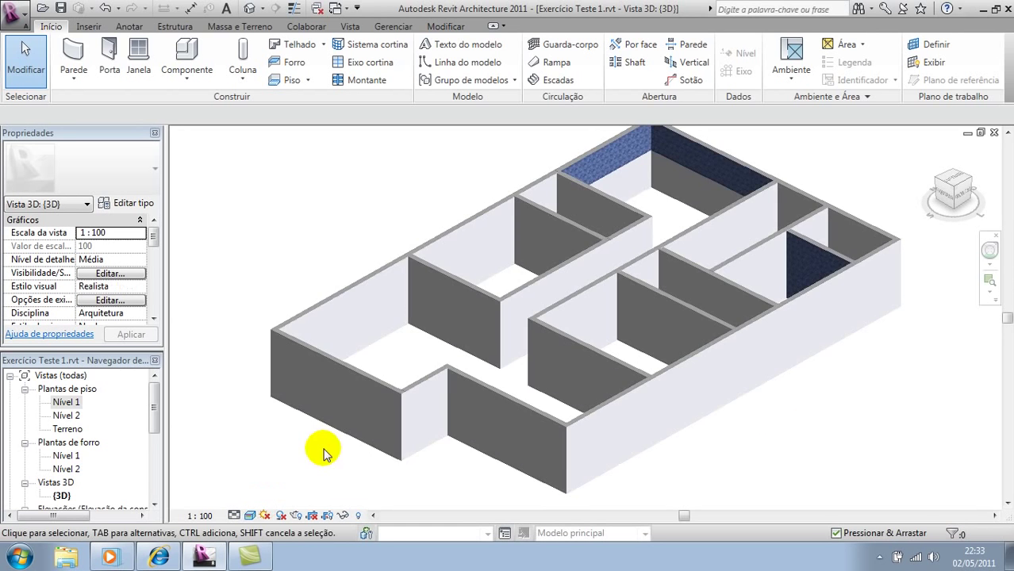
mouse_move(289, 426)
middle_mouse_down("shift")
mouse_move(566, 386)
mouse_move(635, 393)
mouse_move(672, 446)
mouse_move(754, 385)
mouse_move(679, 421)
mouse_move(516, 430)
mouse_move(396, 416)
mouse_move(584, 486)
mouse_move(724, 448)
middle_mouse_up("shift")
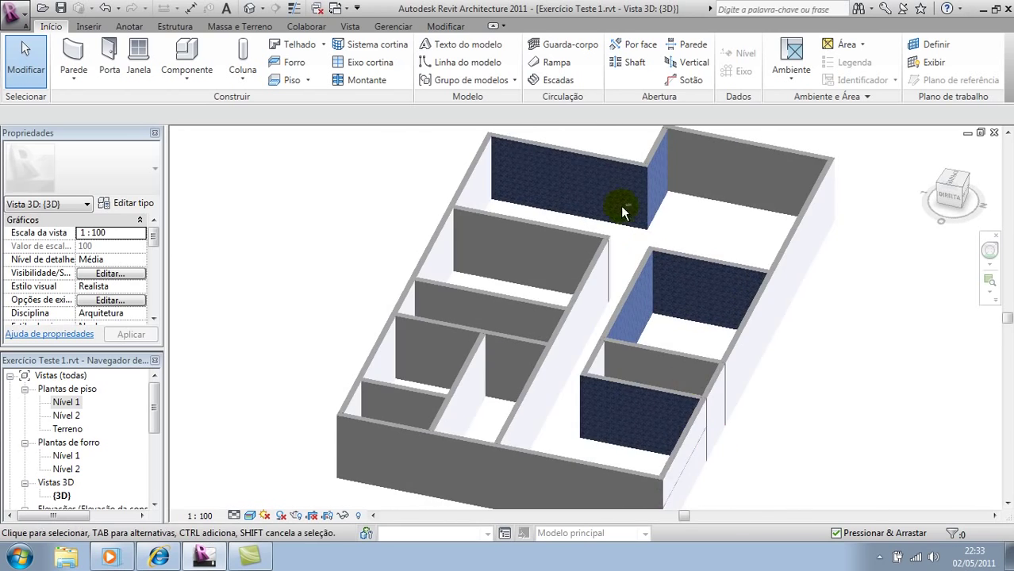
scroll(522, 192, "up", 3)
scroll(522, 192, "up", 2)
scroll(522, 192, "up", 2)
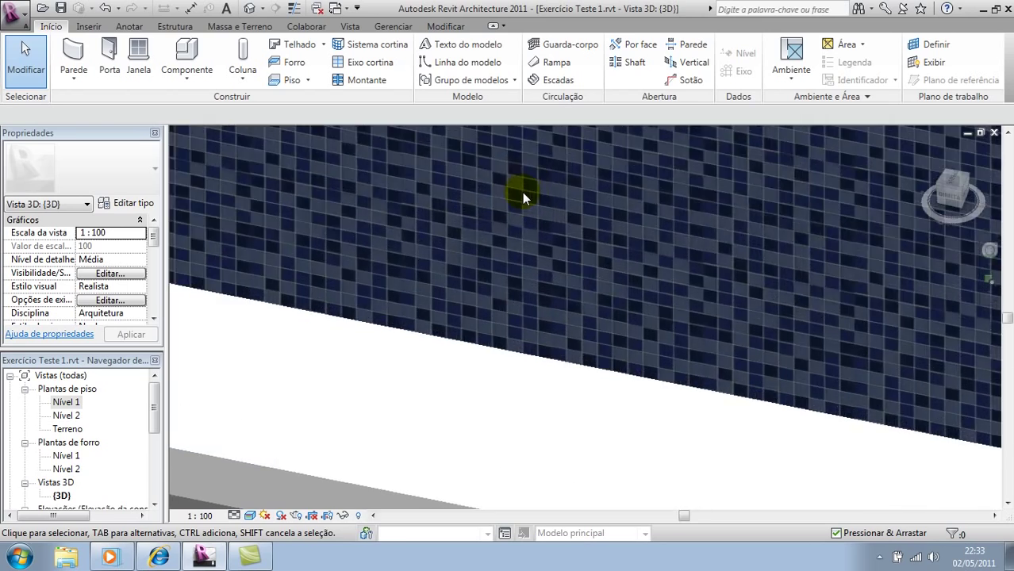
scroll(522, 192, "down", 2)
scroll(522, 192, "down", 5)
mouse_move(521, 199)
middle_mouse_down("shift")
mouse_move(707, 281)
mouse_move(396, 319)
mouse_move(149, 253)
mouse_move(286, 348)
mouse_move(211, 335)
mouse_move(159, 256)
mouse_move(89, 275)
mouse_move(227, 313)
mouse_move(268, 277)
mouse_move(267, 249)
middle_mouse_up("shift")
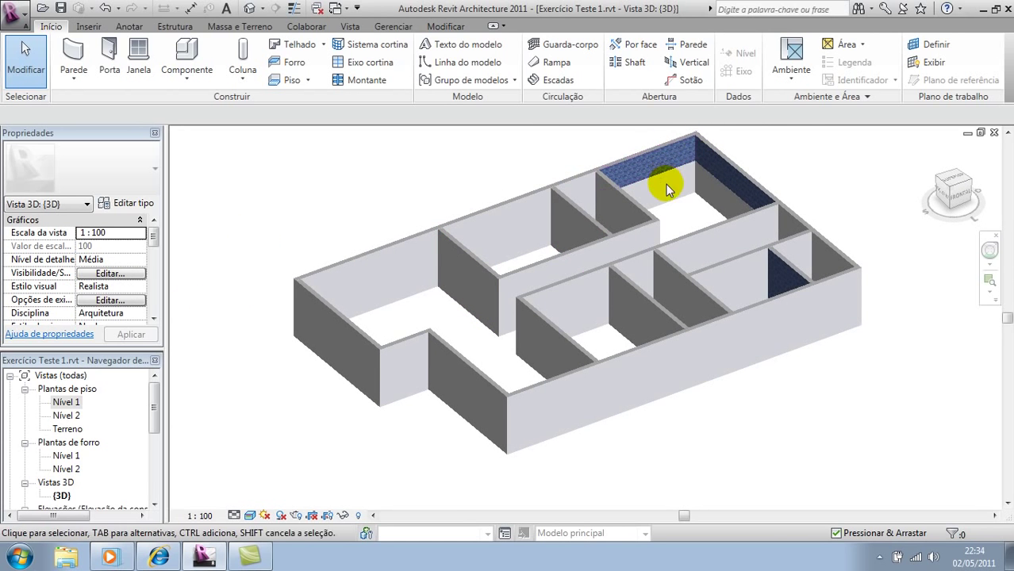
scroll(534, 353, "down", 2)
- Window-select all 22 walls and change them to Básica - 20 cm - Branco/Branco
scroll(535, 353, "down", 1)
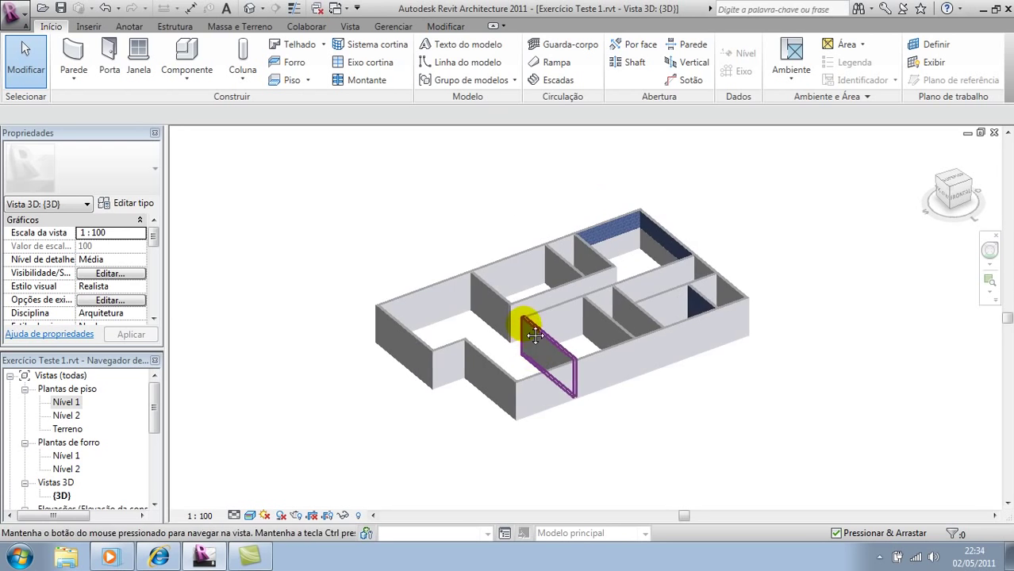
middle_click_drag(535, 335, 527, 334)
left_click_drag(266, 166, 816, 503)
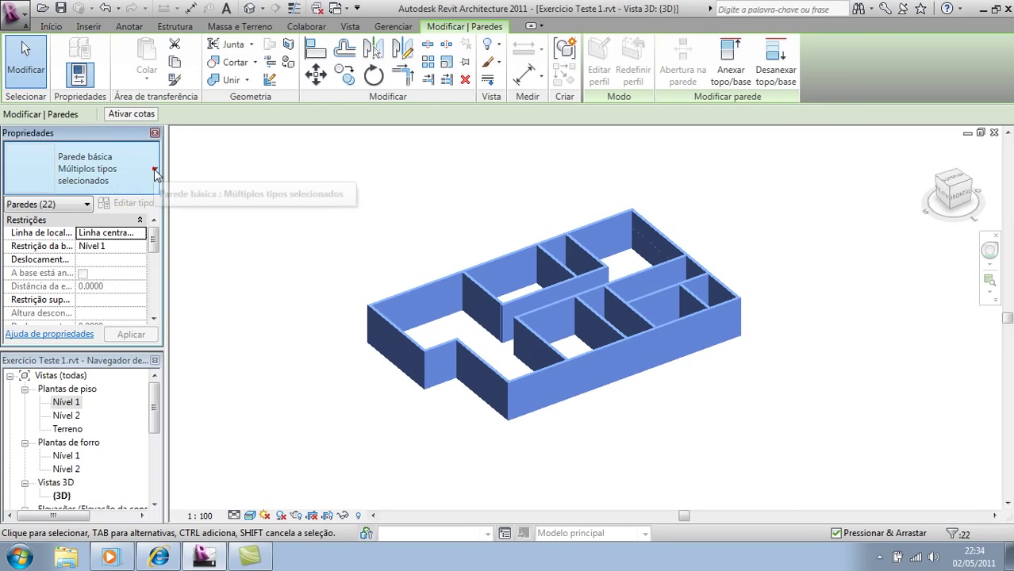
left_click(154, 170)
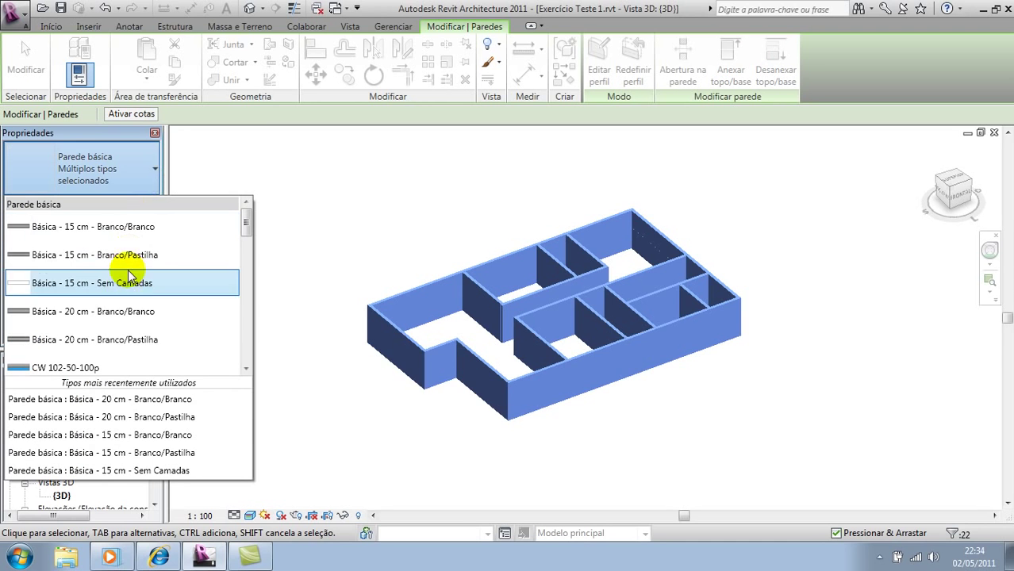
left_click(136, 318)
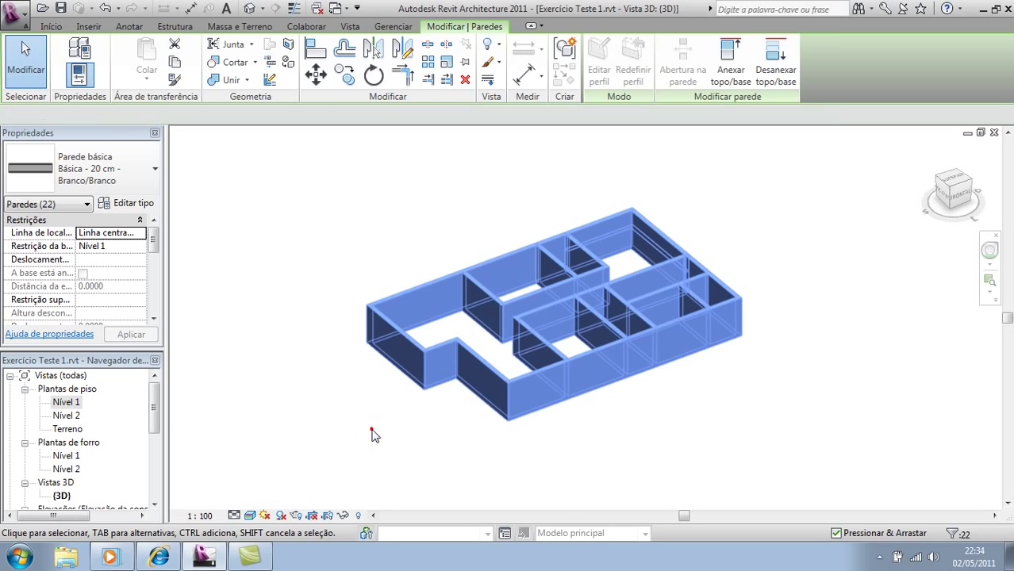
left_click(373, 430)
mouse_move(680, 398)
middle_mouse_down("shift")
mouse_move(571, 447)
mouse_move(362, 391)
mouse_move(697, 416)
mouse_move(709, 403)
middle_mouse_up("shift")
- Give the two back-corner walls Básica - 20 cm - Branco/Pastilha, then return to Nível 1
scroll(566, 206, "up", 5)
scroll(565, 207, "up", 2)
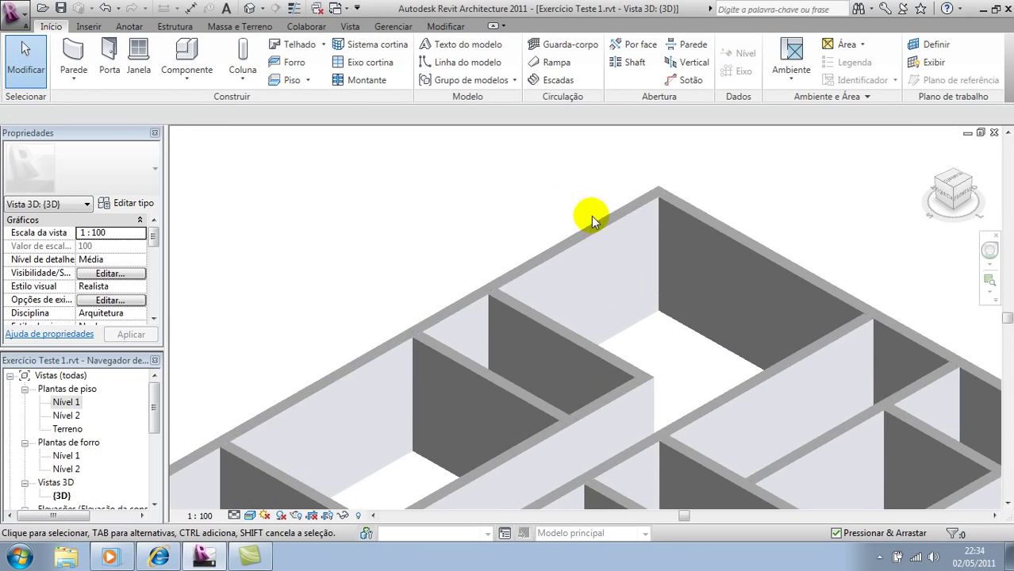
left_click(684, 216)
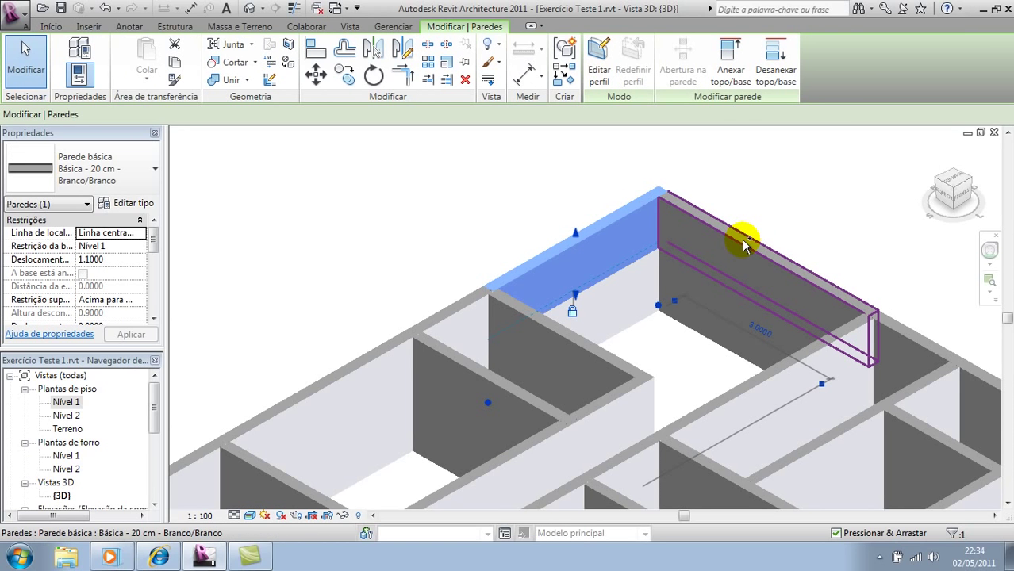
left_click(742, 238, "ctrl")
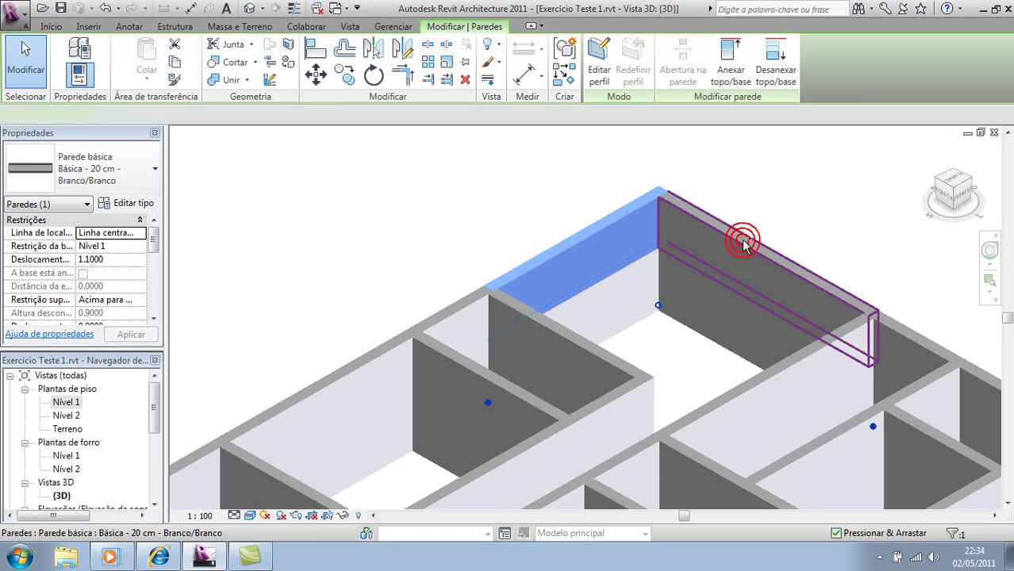
left_click(138, 169)
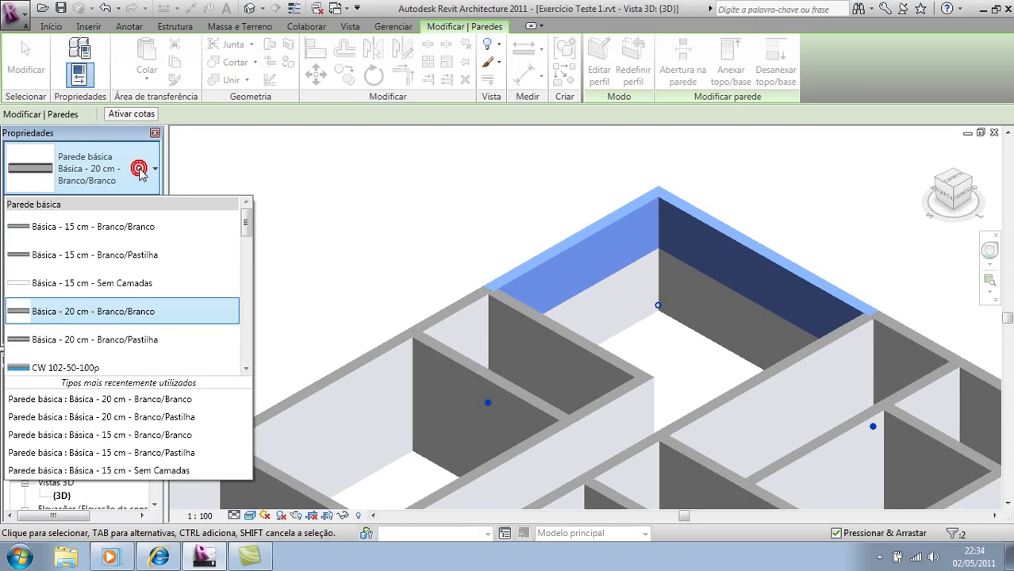
left_click(119, 340)
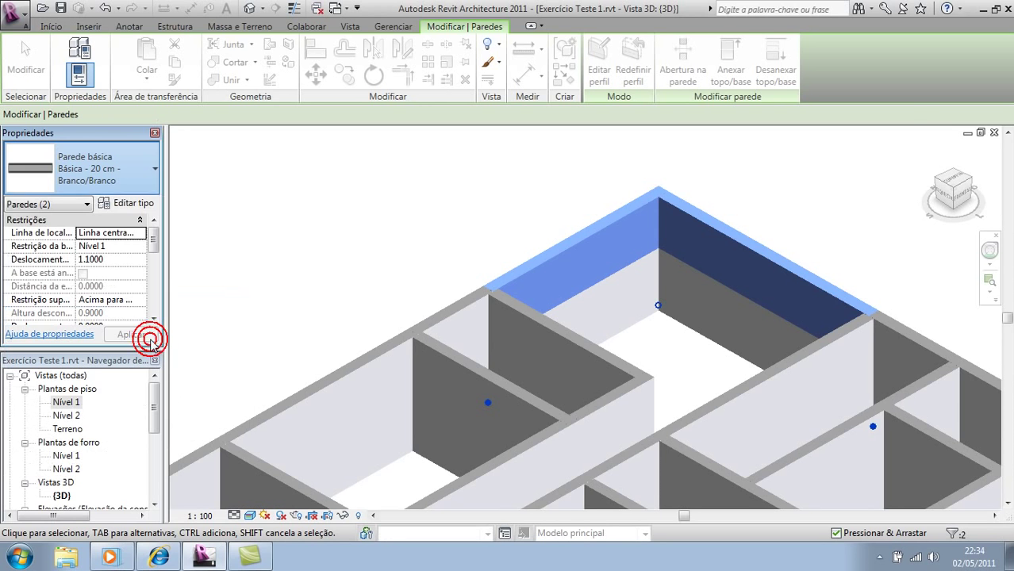
left_click(406, 195)
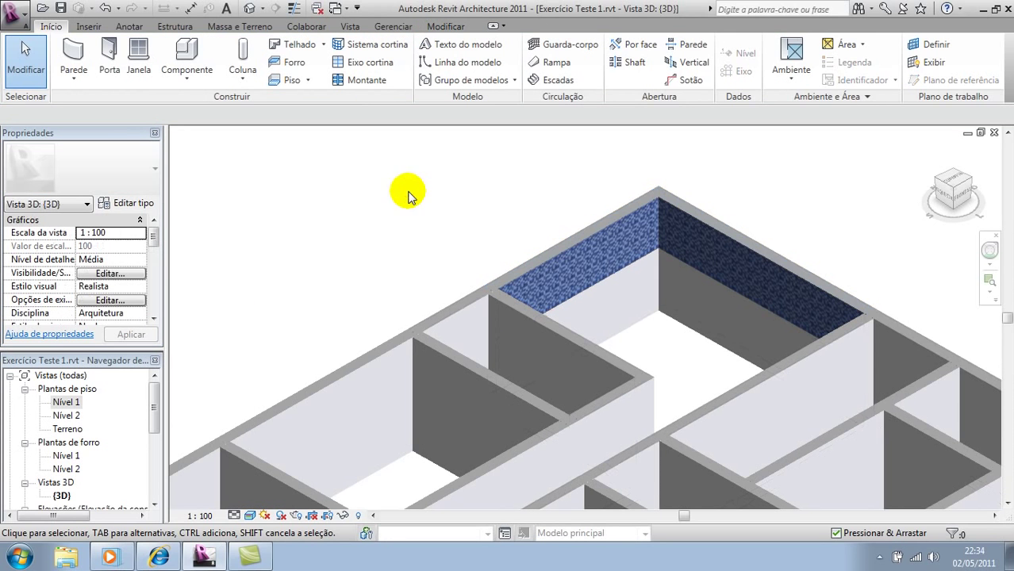
mouse_move(643, 228)
middle_mouse_down("shift")
mouse_move(177, 198)
mouse_move(566, 294)
middle_mouse_up("shift")
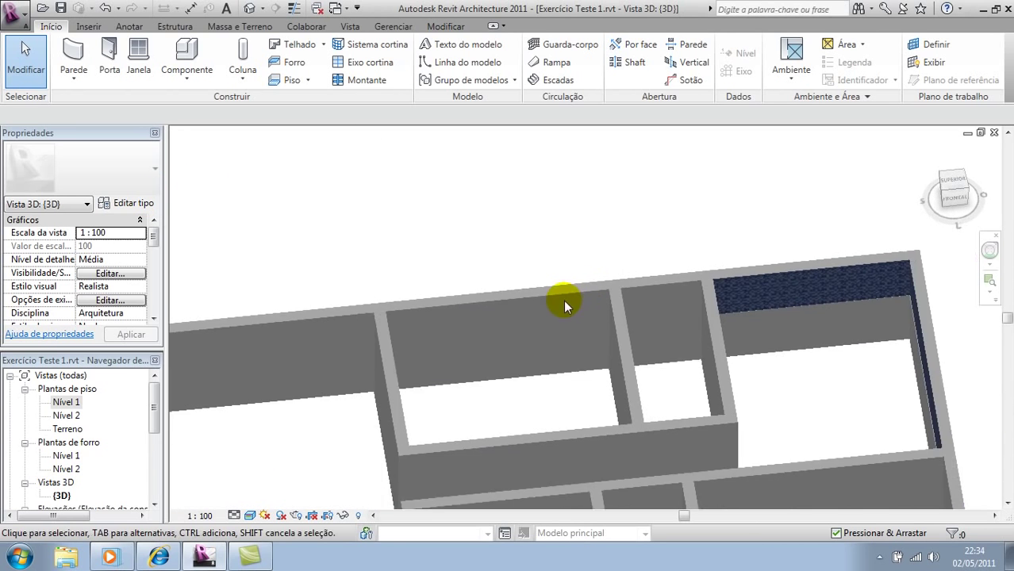
double_click(66, 402)
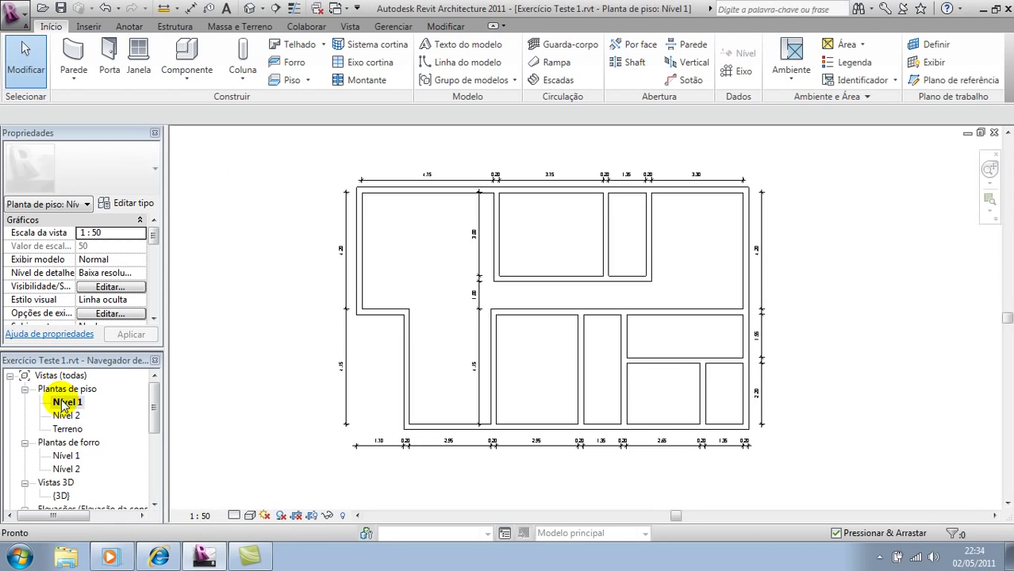
- Move the partition wall to a 3.35 distance and widen the small room from 1.30 to 1.40
scroll(429, 396, "up", 3)
scroll(453, 223, "up", 2)
scroll(584, 256, "down", 1)
middle_click_drag(680, 256, 404, 292)
middle_click_drag(651, 313, 593, 329)
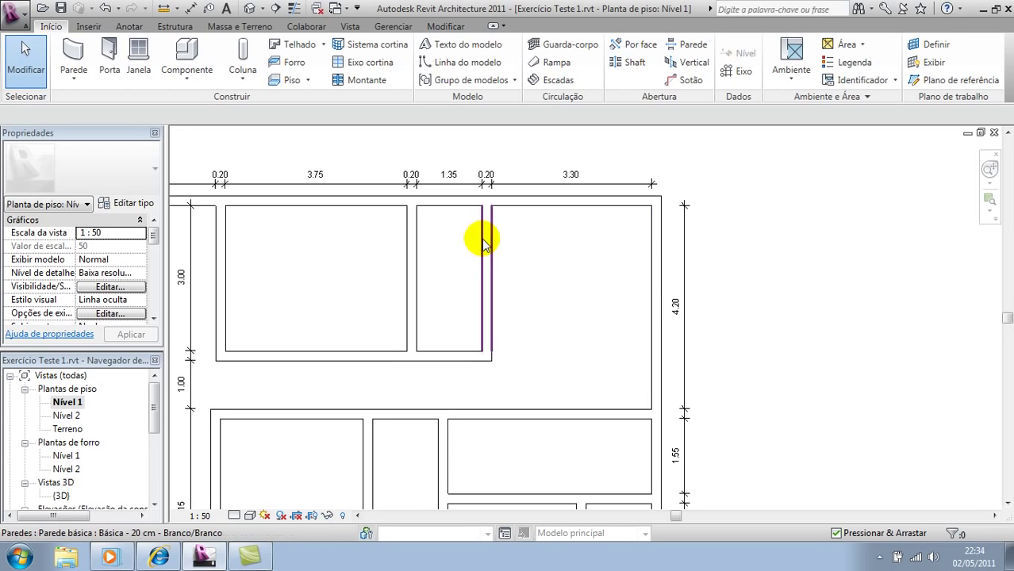
left_click(579, 163)
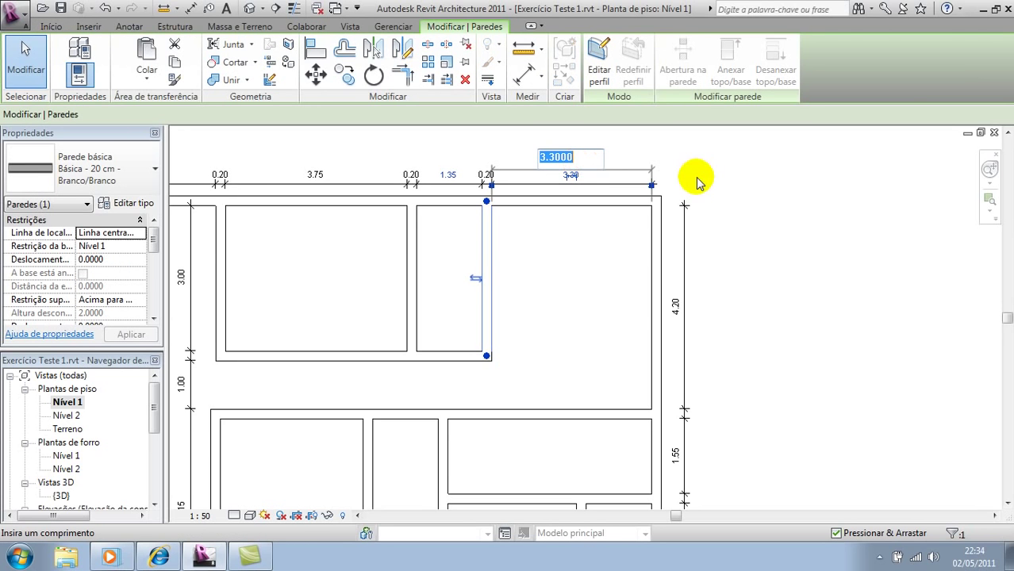
type("3.3")
key("Return")
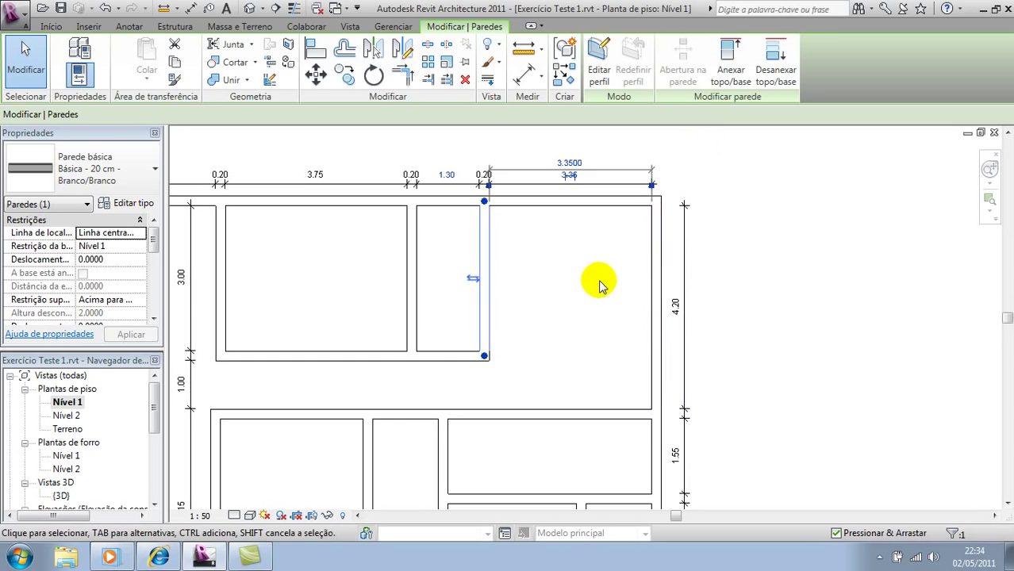
left_click(599, 282)
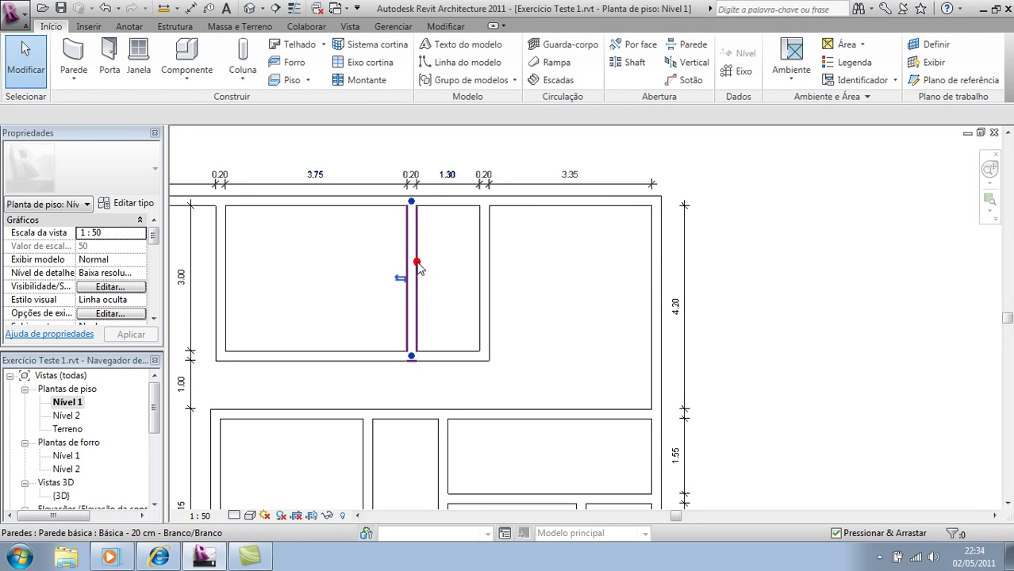
left_click(417, 265)
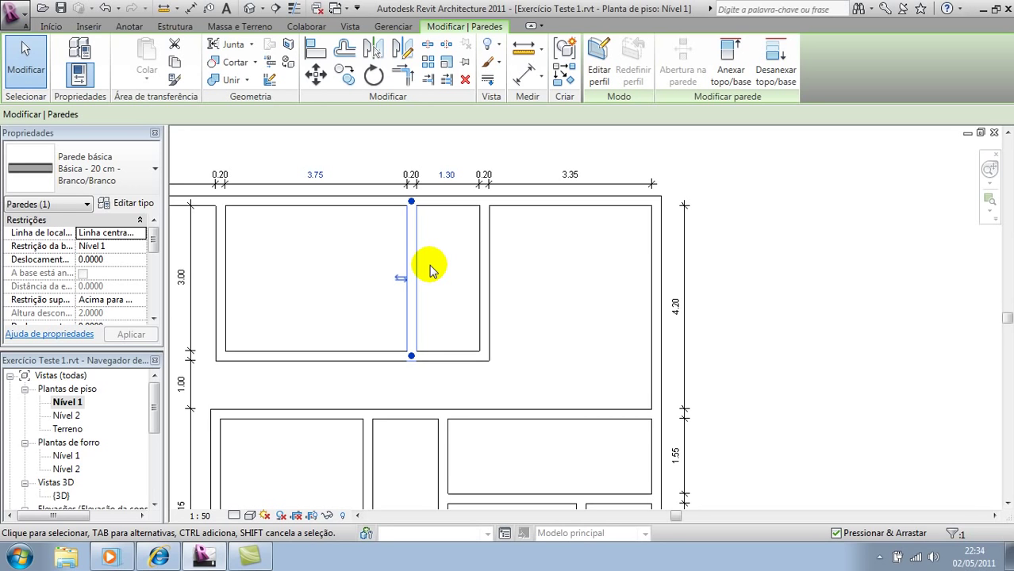
left_click(448, 174)
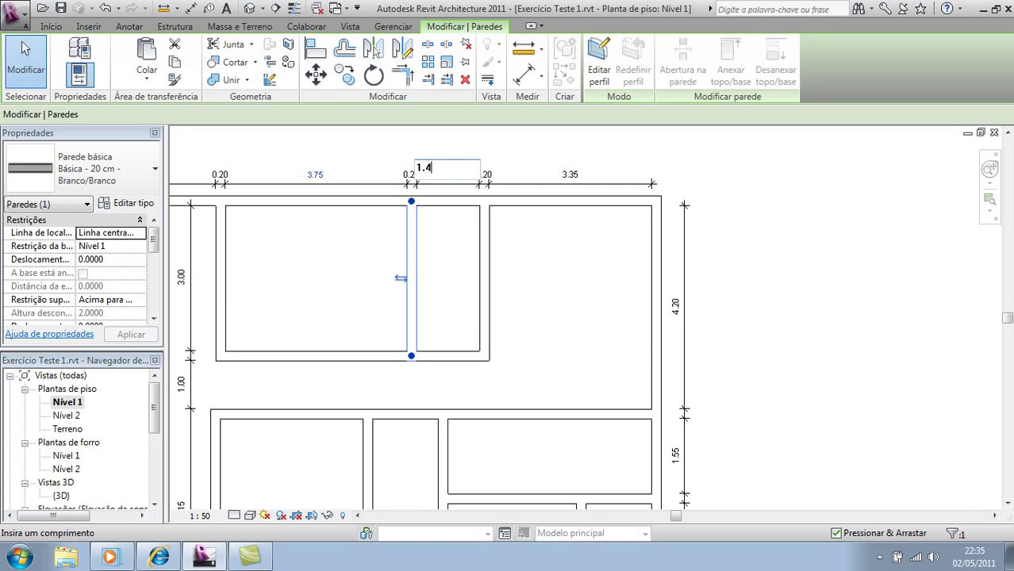
key("Return")
left_click(294, 256)
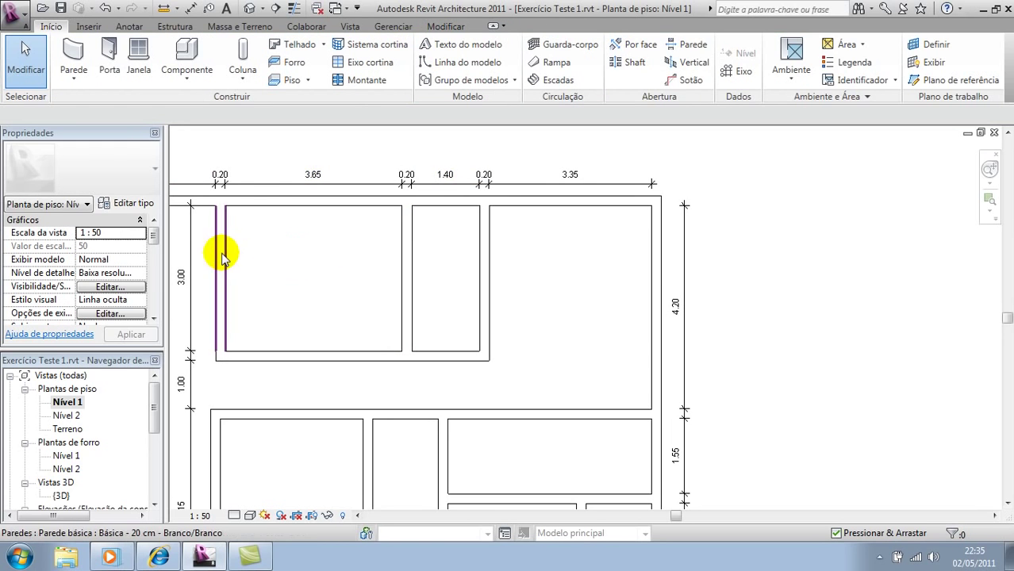
- Reposition walls so the large upper room reads 3.80 and the left room 4.80
left_click(222, 258)
left_click(317, 173)
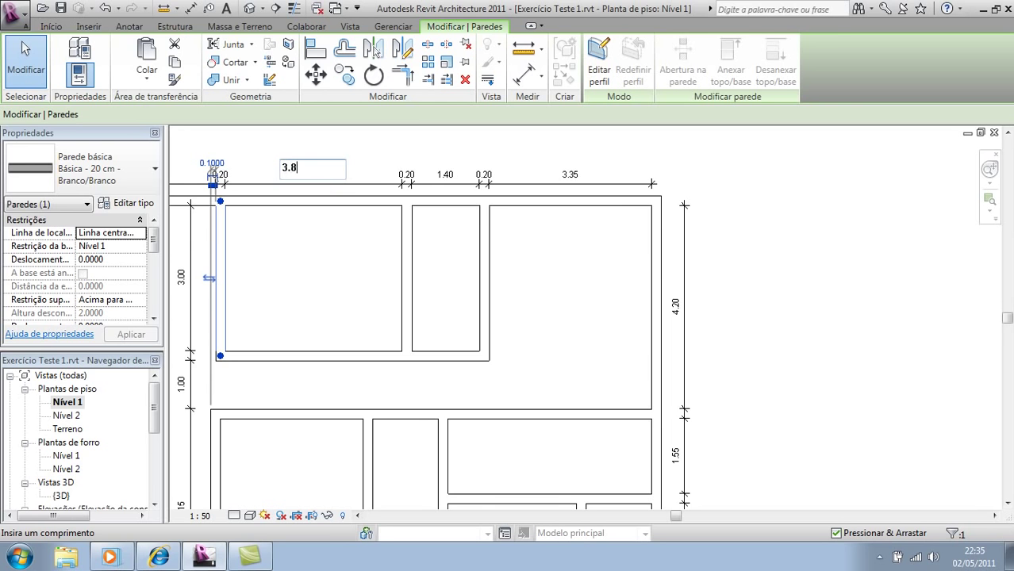
key("Return")
left_click(301, 294)
scroll(297, 290, "down", 2)
mouse_move(297, 290)
middle_mouse_down()
mouse_move(404, 301)
mouse_move(407, 250)
middle_mouse_up()
left_click(335, 253)
scroll(396, 200, "up", 3)
left_click(411, 227)
type("4.8")
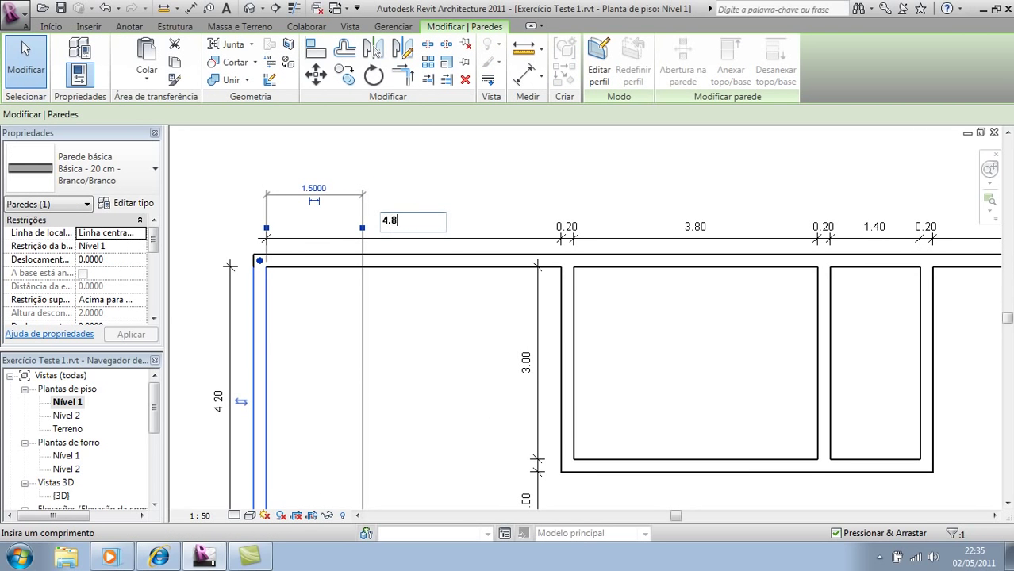
key("Return")
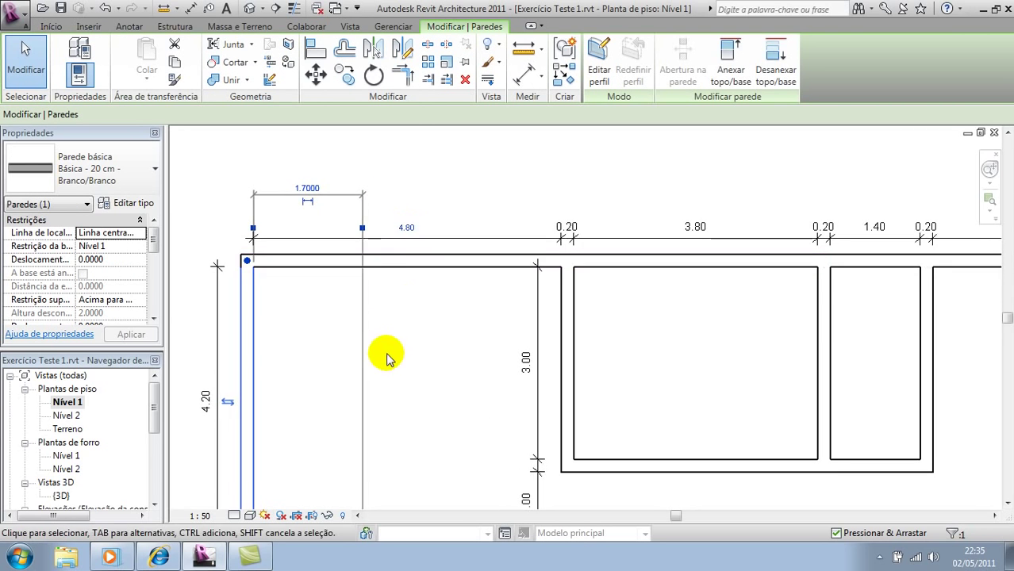
left_click(389, 356)
scroll(467, 353, "down", 2)
middle_click_drag(467, 353, 431, 253)
scroll(617, 301, "up", 2)
scroll(617, 274, "up", 1)
middle_click_drag(617, 274, 617, 351)
- Set the lower-right room widths to 1.40, 2.70 and 1.40 by moving their walls
left_click(614, 368)
left_click(608, 410)
key("Return")
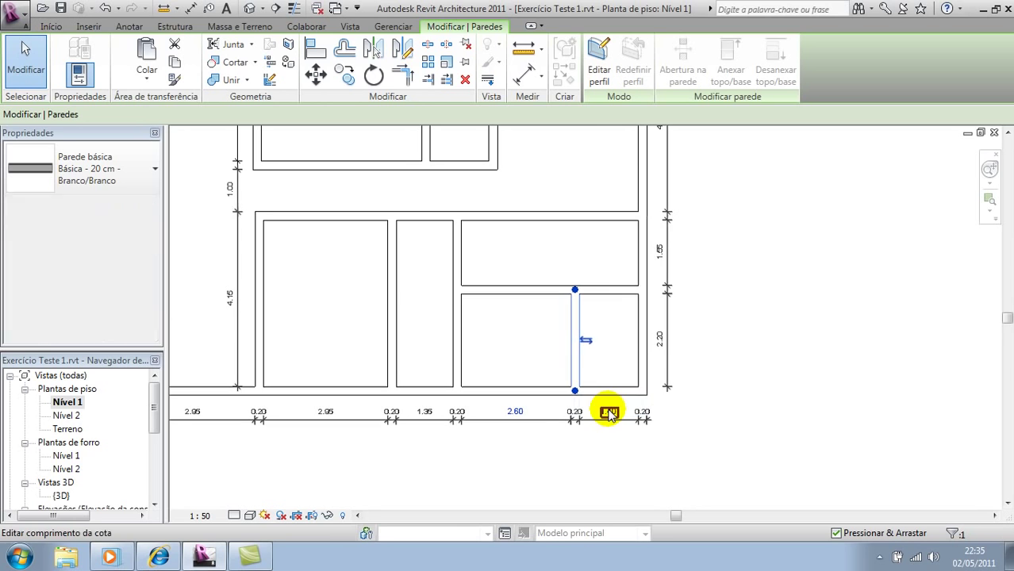
left_click(459, 356)
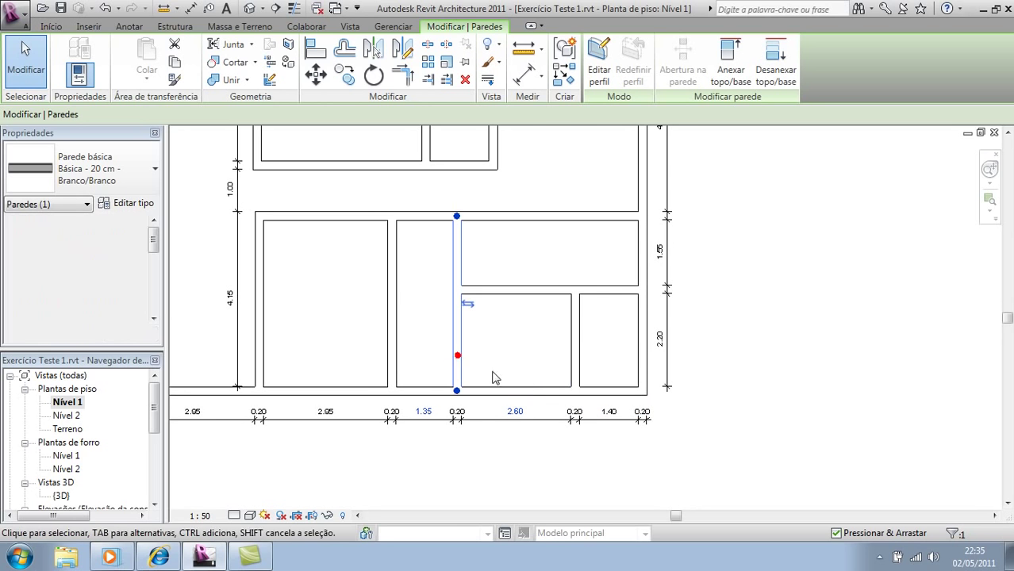
left_click(515, 411)
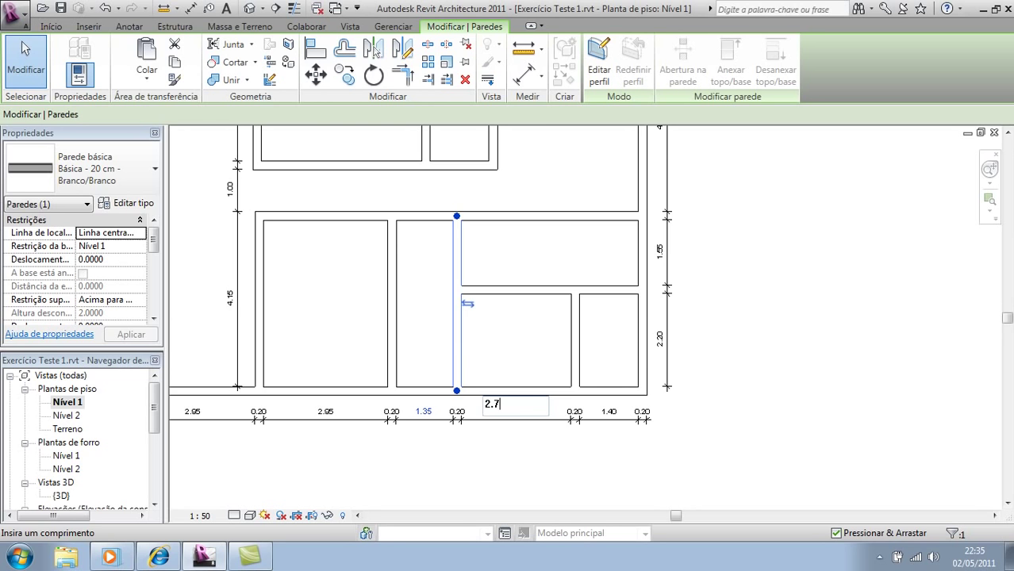
key("Return")
left_click(390, 335)
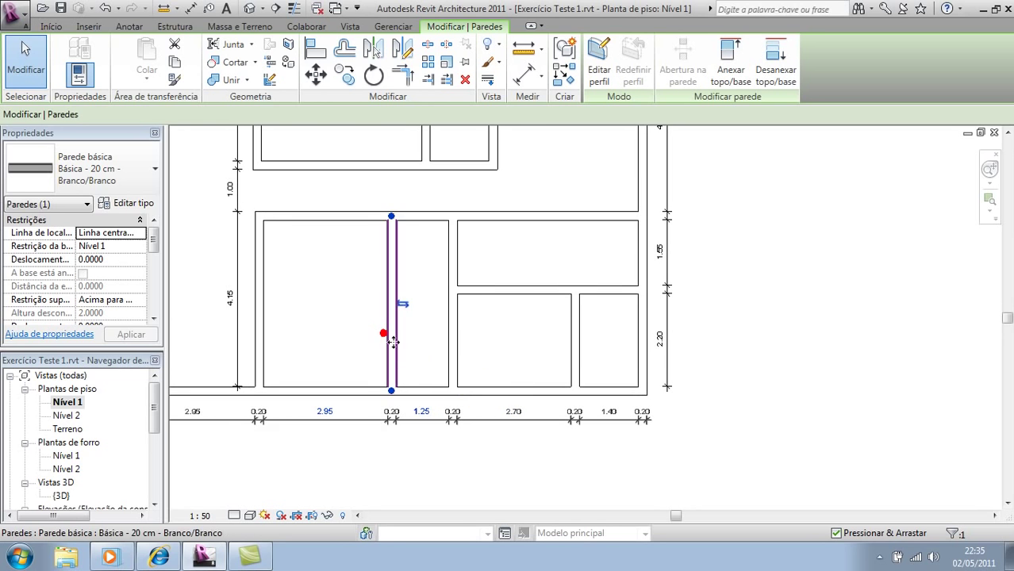
left_click(421, 414)
left_click(385, 390)
left_click(290, 307)
- Widen the two lower-left rooms from 2.80 and 2.75 to 3.00 each
middle_click_drag(327, 328, 588, 346)
left_click(533, 349)
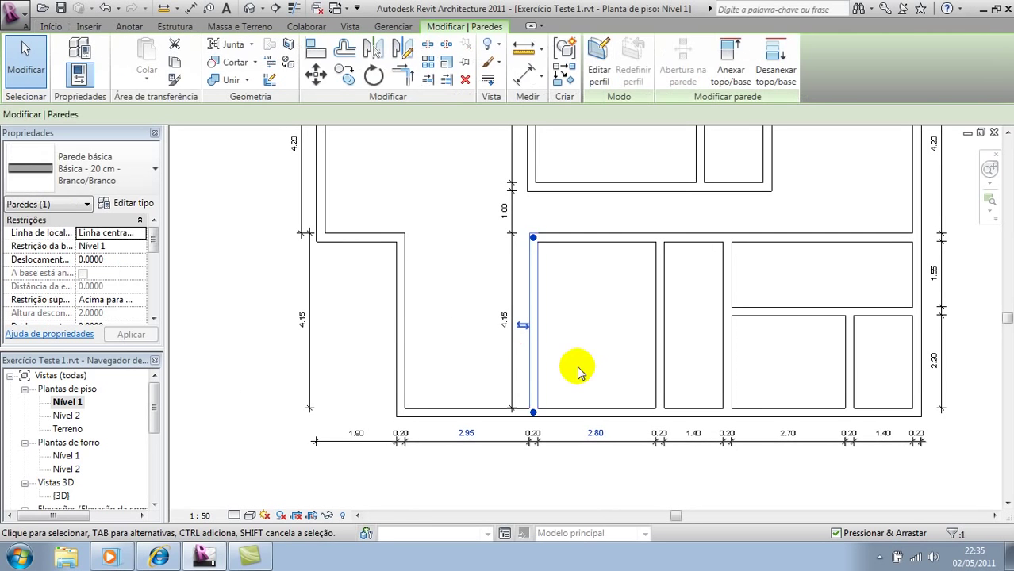
left_click(593, 434)
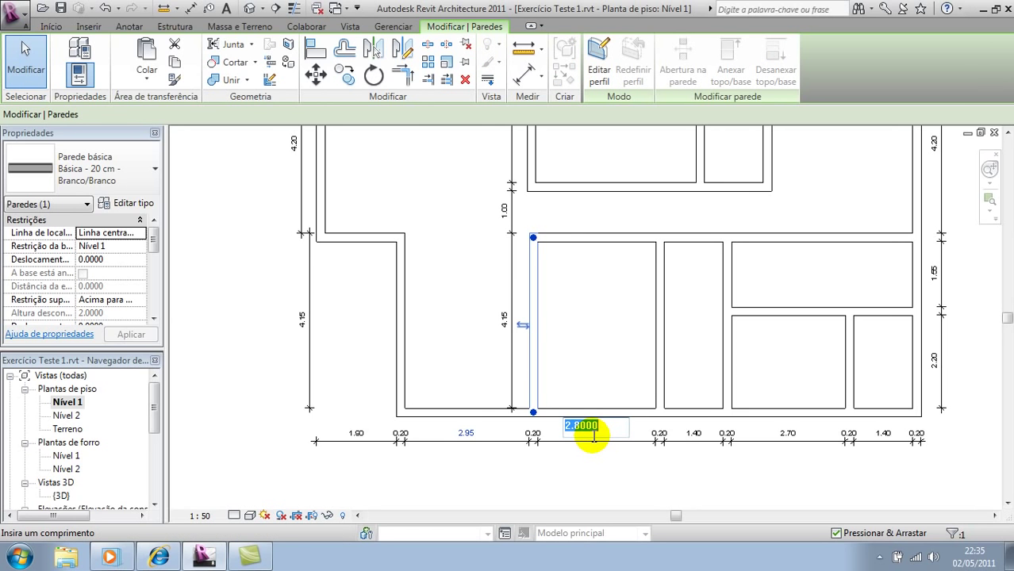
type("3")
key("Return")
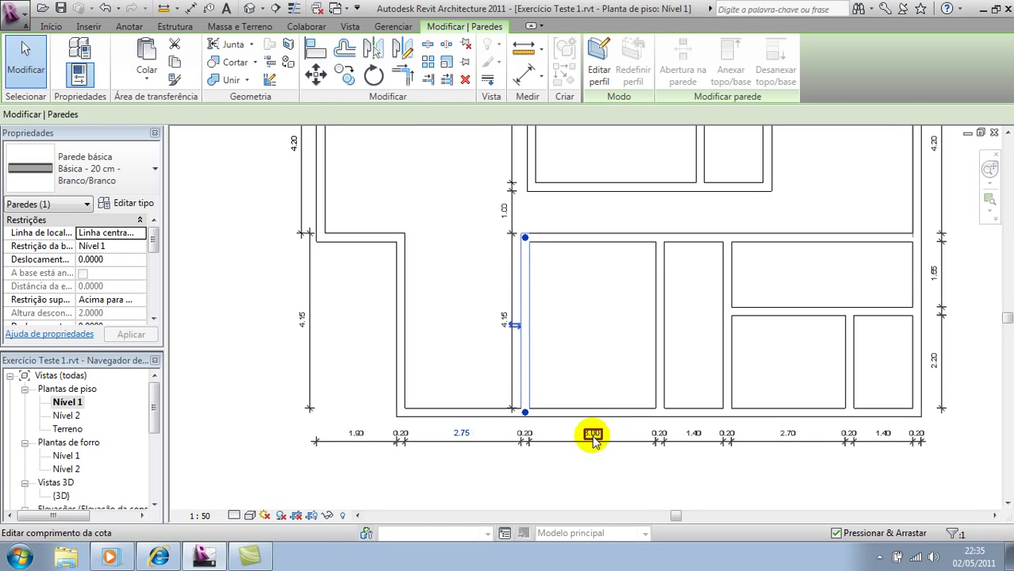
left_click(475, 347)
left_click(405, 317)
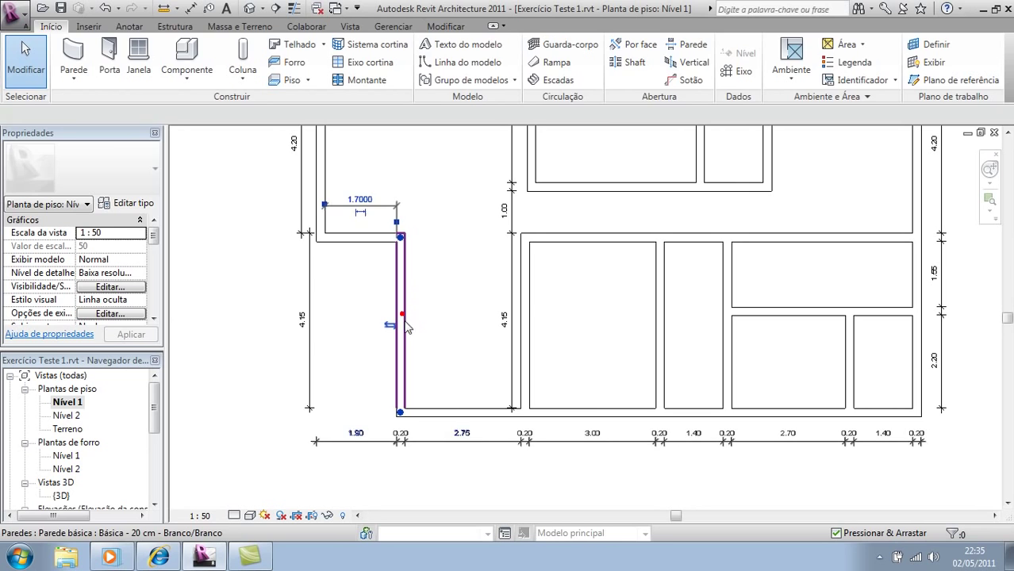
left_click(465, 436)
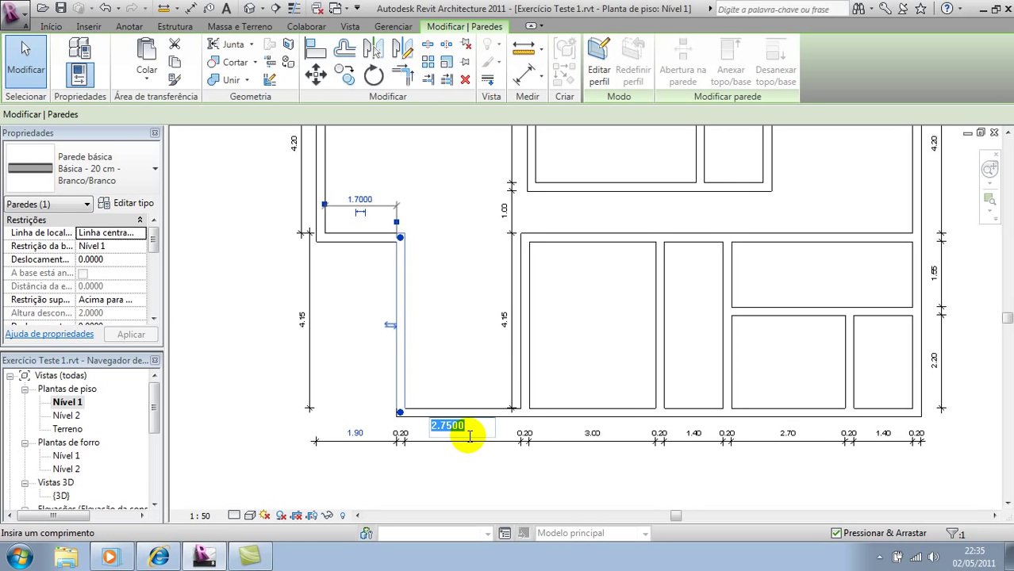
key("Return")
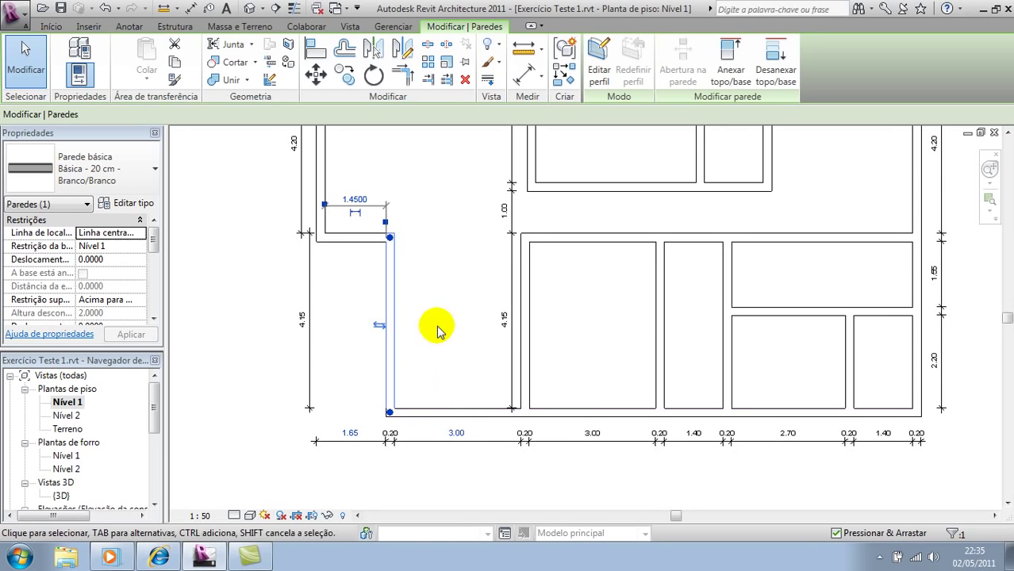
left_click(438, 314)
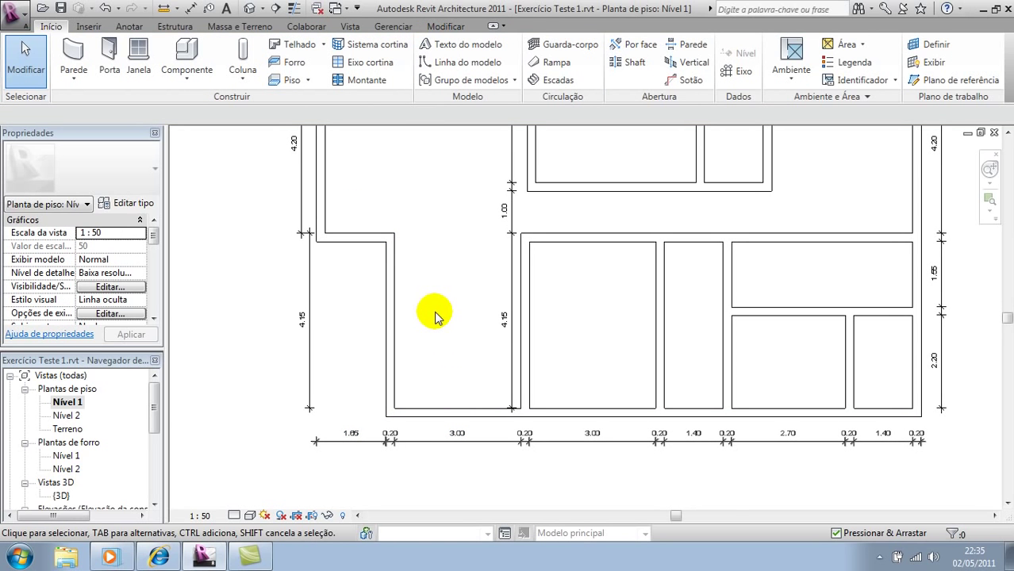
- Move the wall below the top middle room so the top rooms are 3.05 deep instead of 3.00
scroll(340, 329, "down", 2)
scroll(544, 329, "down", 1)
middle_click_drag(544, 329, 364, 355)
scroll(514, 273, "up", 2)
middle_click_drag(514, 272, 747, 340)
scroll(695, 305, "up", 1)
middle_click_drag(563, 295, 657, 290)
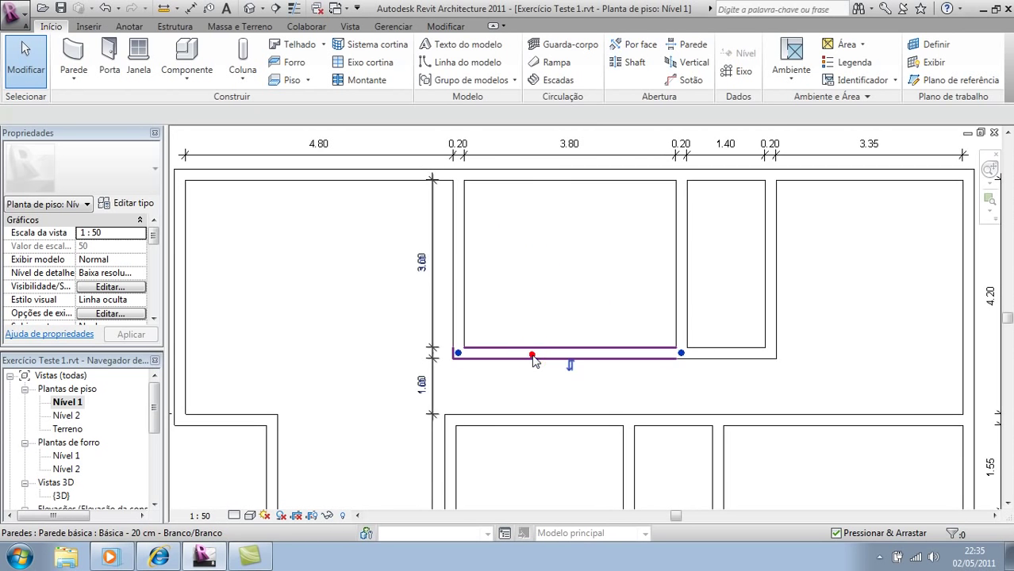
left_click(533, 361)
left_click(423, 262)
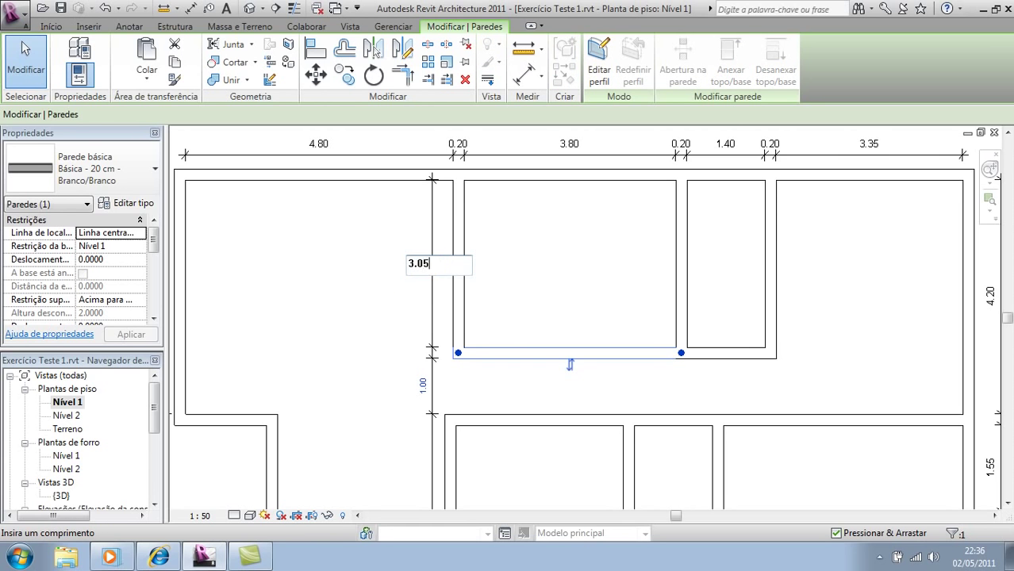
key("Return")
left_click(539, 284)
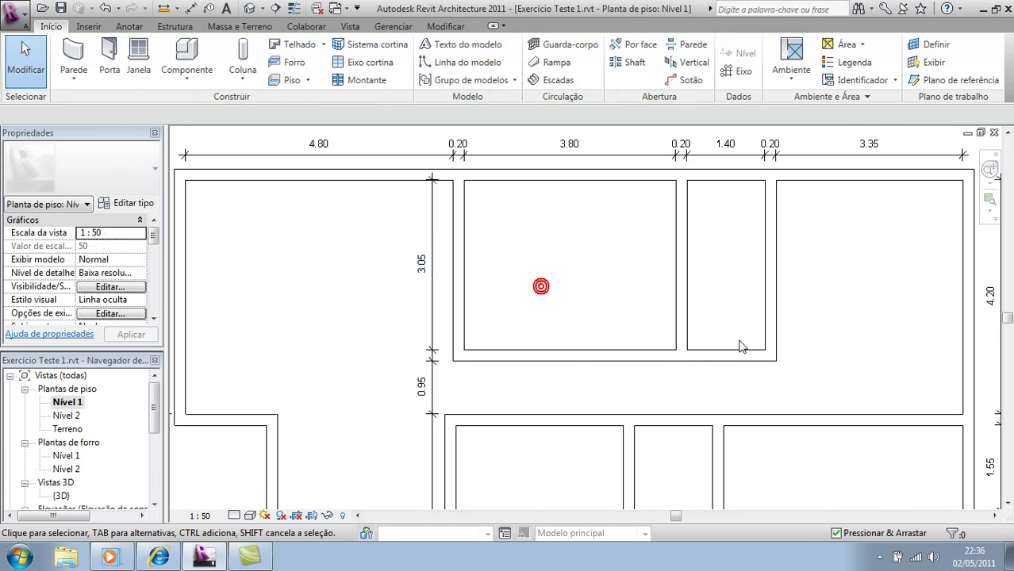
- Shift the corridor's lower wall to widen the corridor from 0.95 to 1.00
scroll(627, 299, "down", 2)
middle_click_drag(627, 299, 615, 238)
left_click(622, 255)
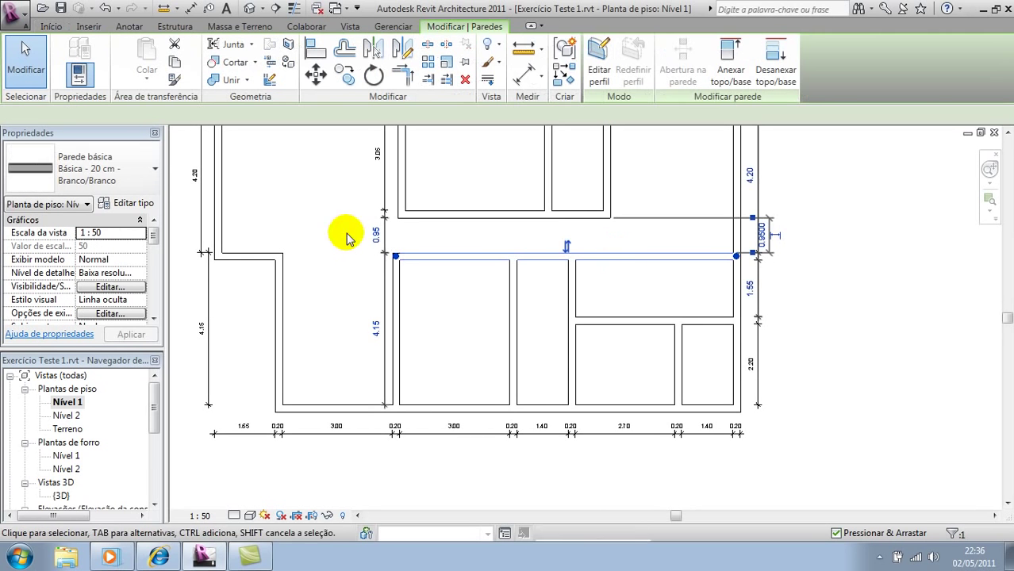
left_click(370, 235)
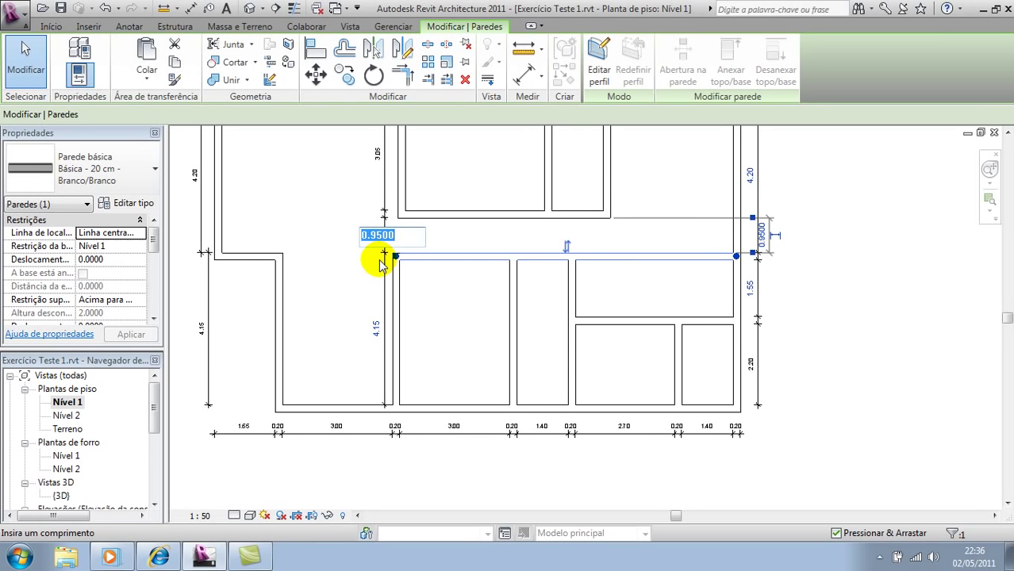
key("Return")
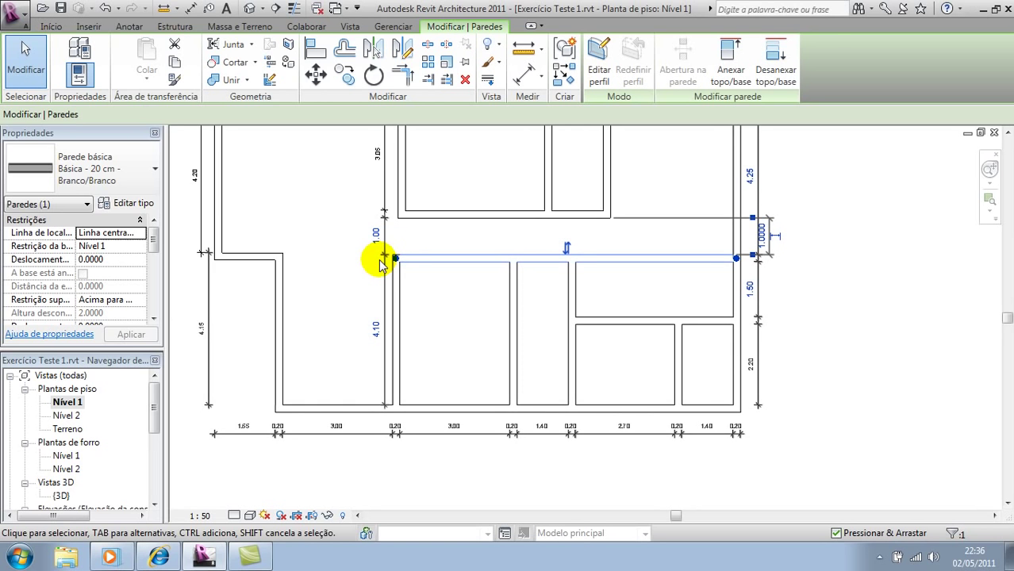
left_click(441, 329)
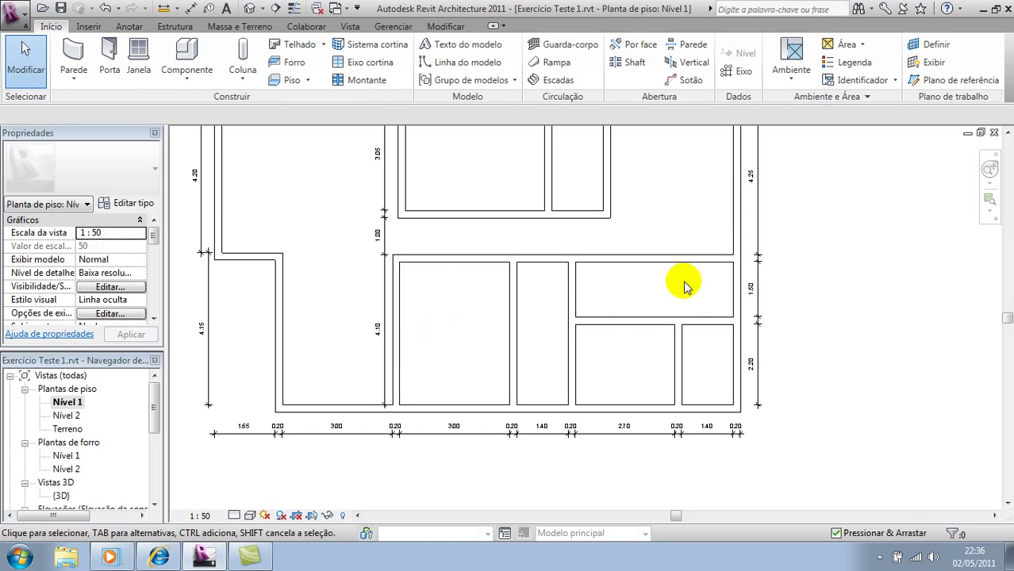
- Set the right rooms' depths to 1.60 and 2.25 by moving the partition and bottom outer wall
left_click(718, 318)
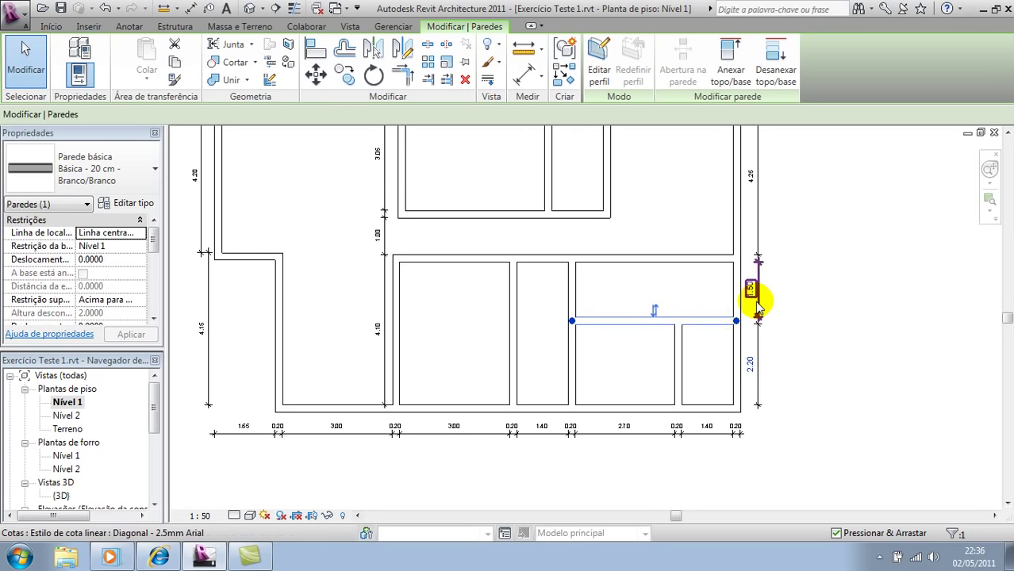
left_click(754, 293)
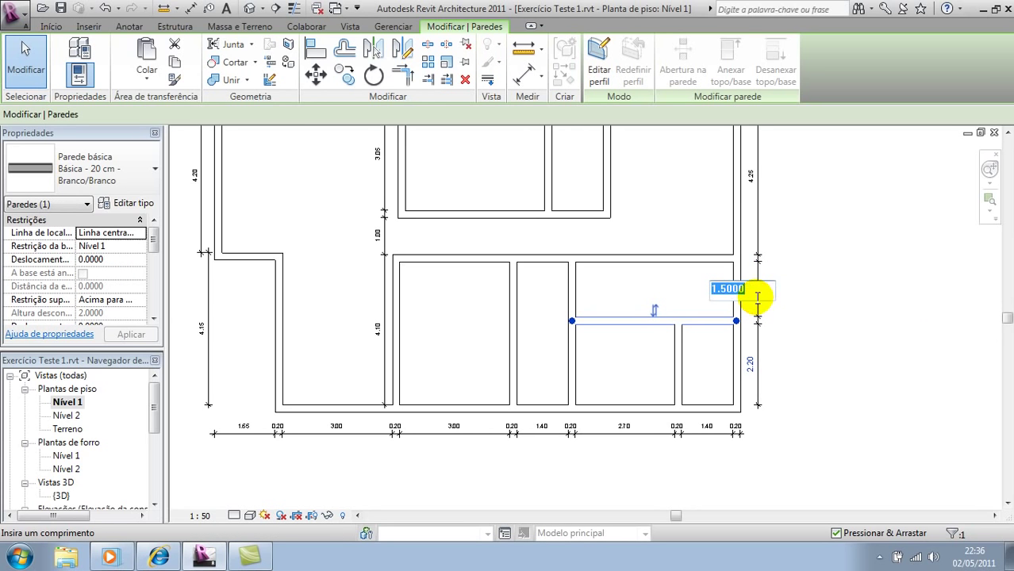
key("Return")
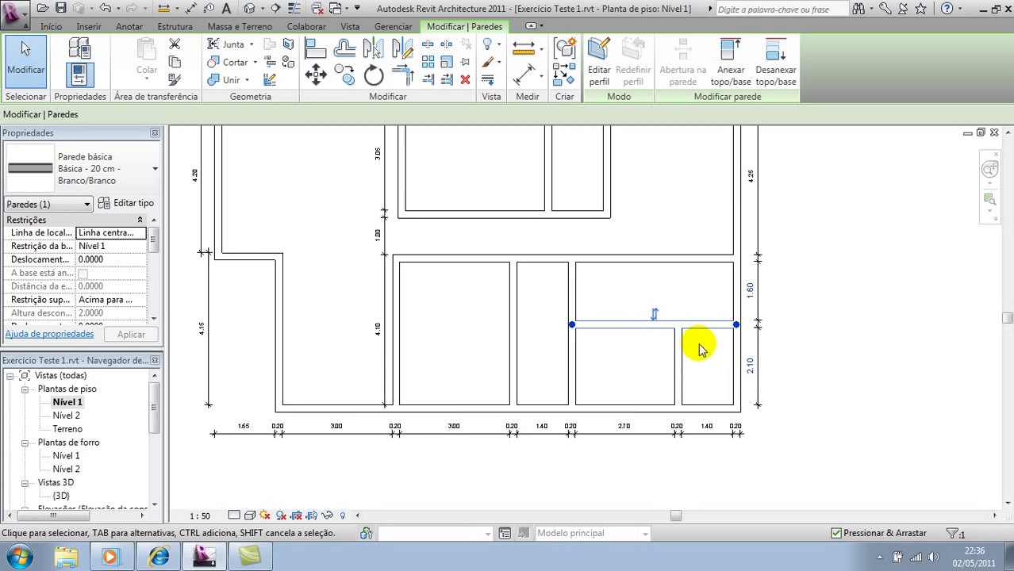
left_click(699, 409)
left_click(752, 368)
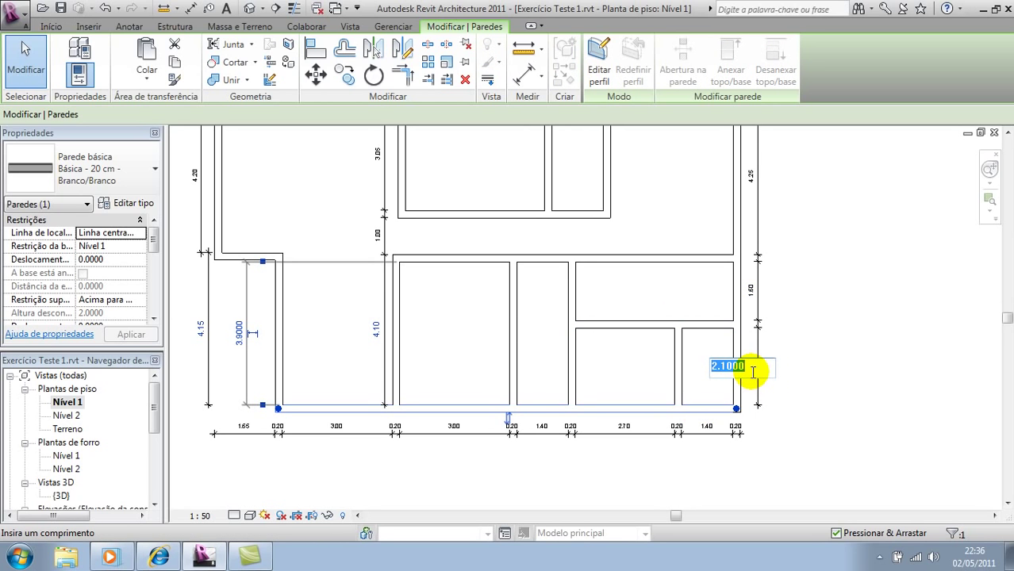
type("2.25")
key("Return")
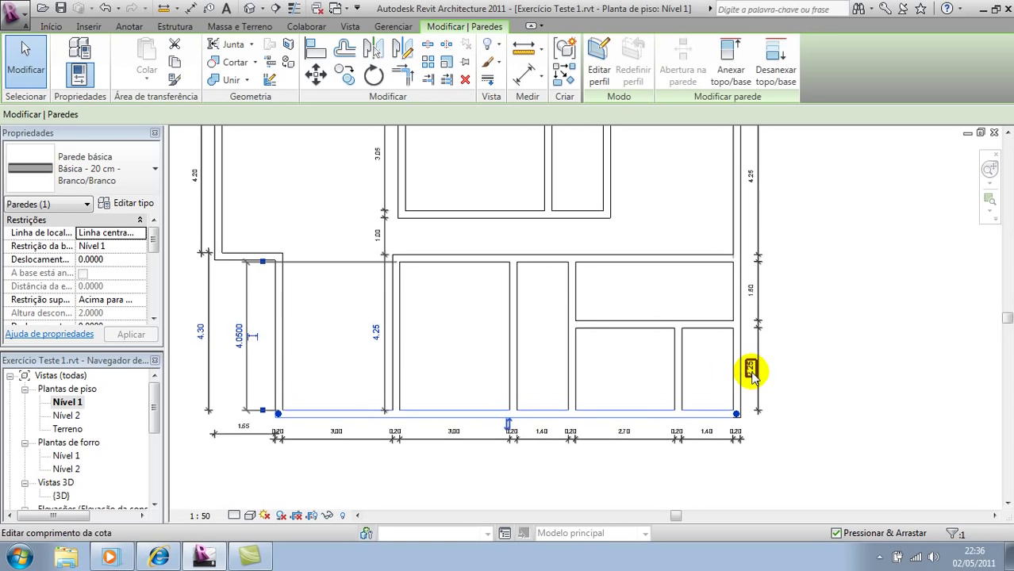
left_click(655, 376)
scroll(463, 346, "down", 2)
scroll(402, 282, "up", 1)
scroll(379, 252, "up", 3)
middle_click_drag(378, 252, 468, 354)
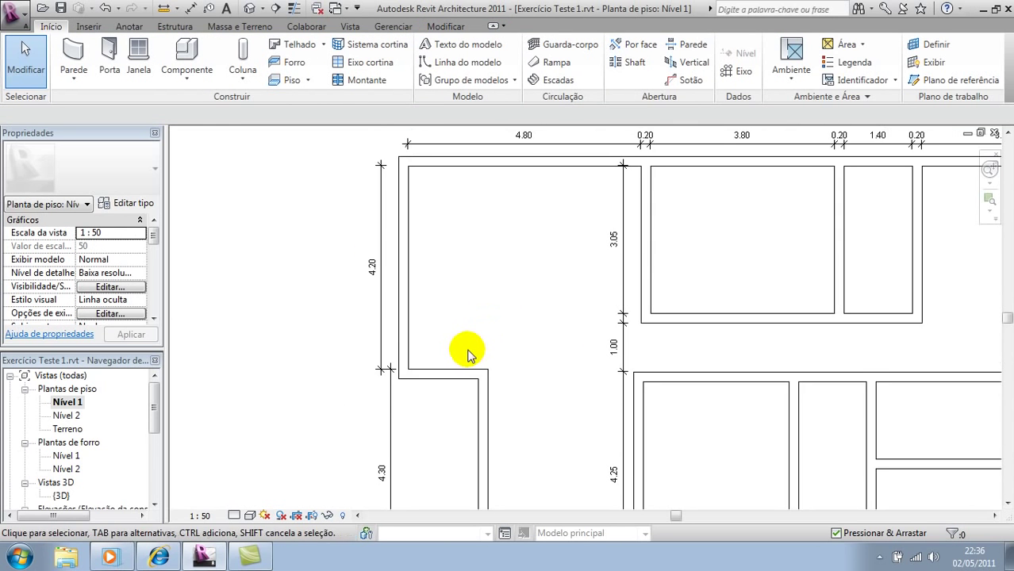
- Move the left wing's step wall so the top-left room depth changes from 4.20 to 4.25, then center the plan
left_click(451, 370)
left_click(370, 266)
type("4.25")
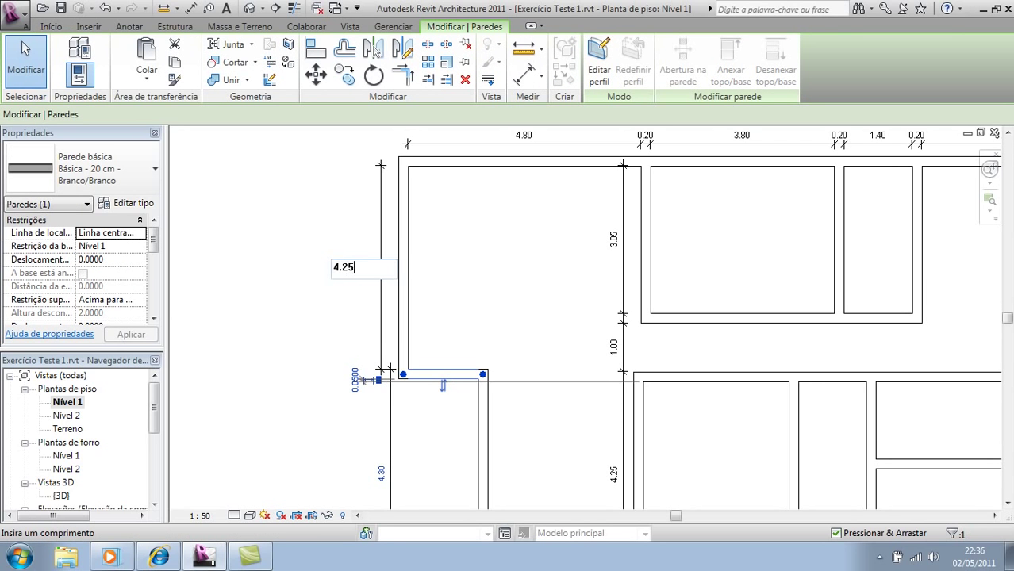
key("Return")
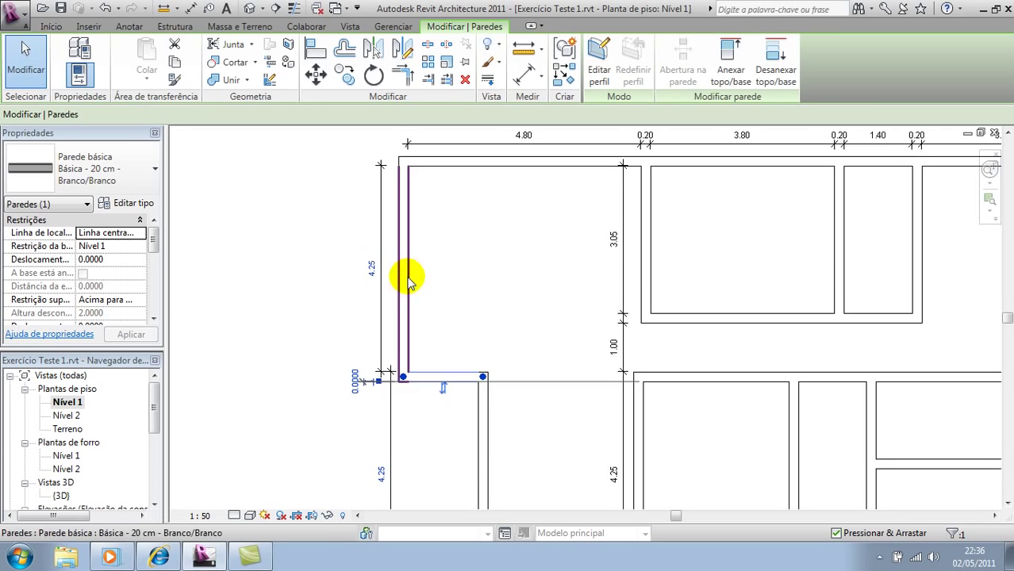
left_click(464, 279)
scroll(467, 283, "down", 3)
scroll(465, 281, "up", 2)
middle_click_drag(437, 260, 409, 251)
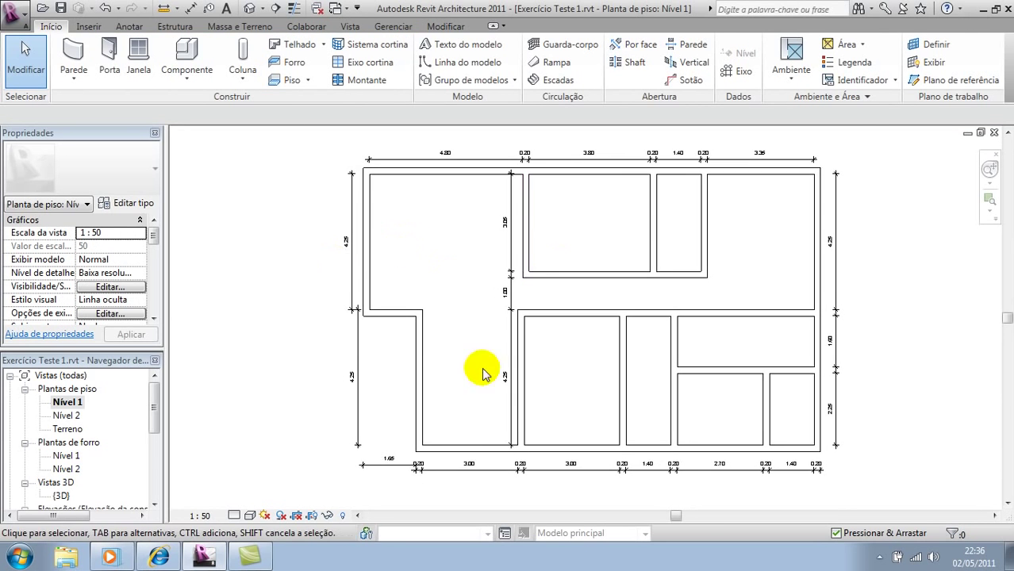